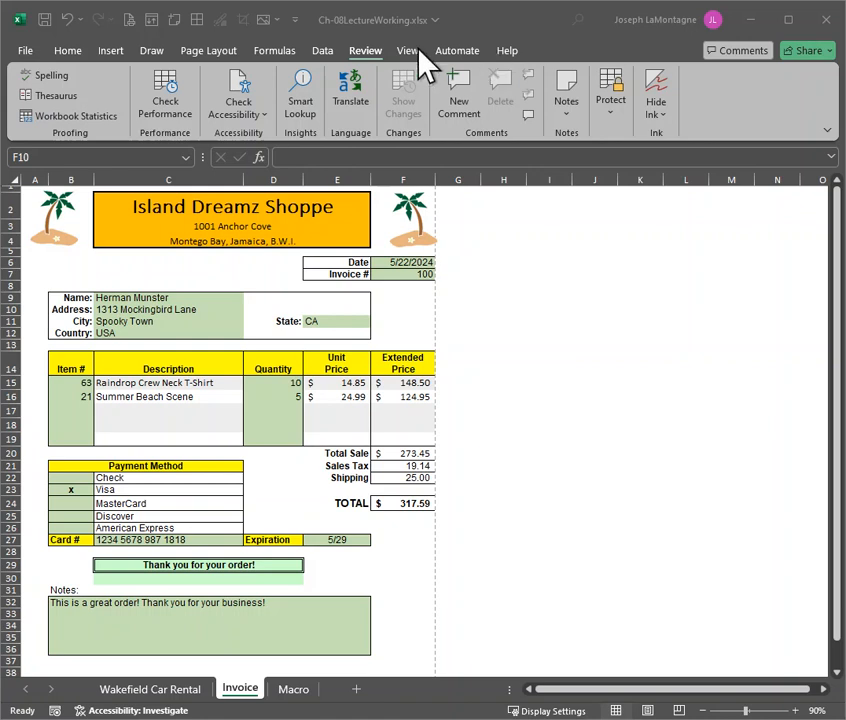
Enable the Developer tab in the ribbon customization options and apply the change
left_click(295, 20)
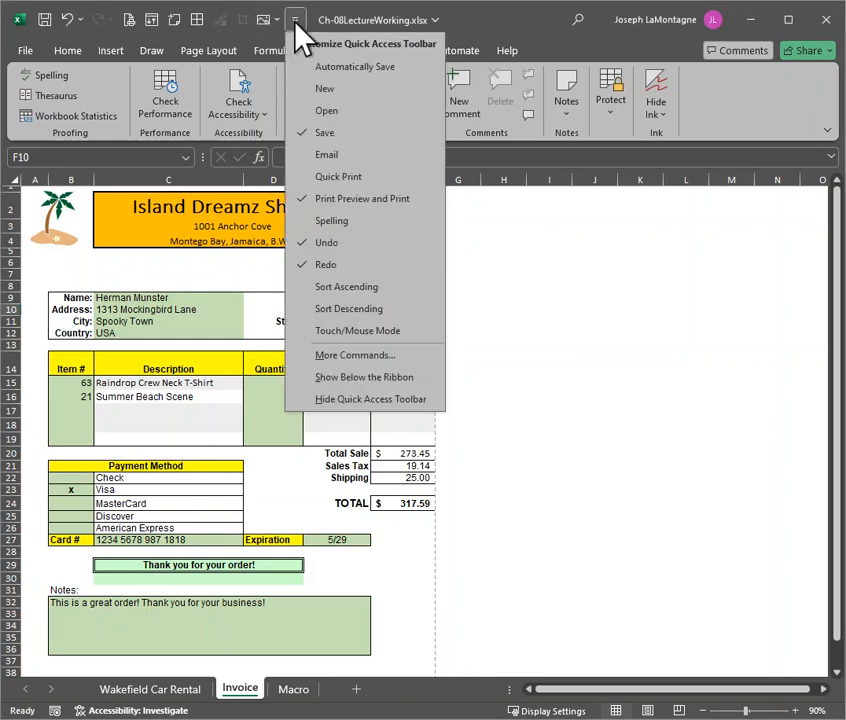
left_click(369, 355)
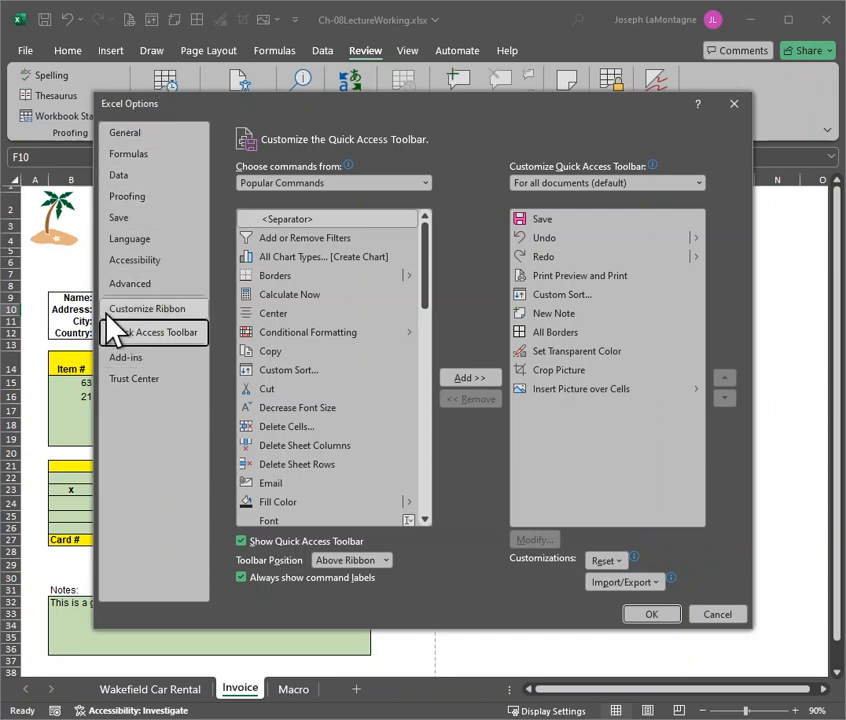
left_click(150, 312)
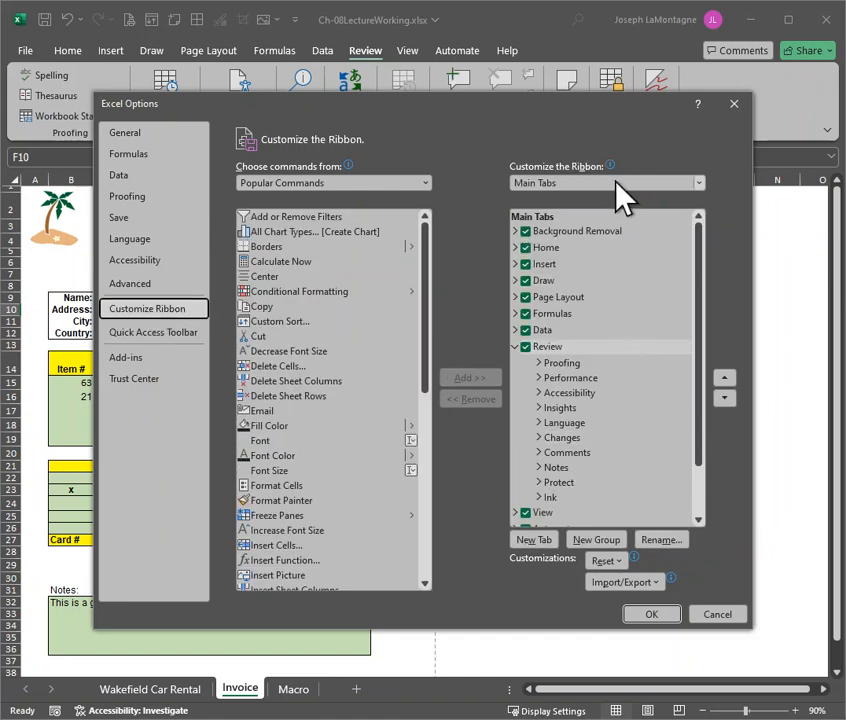
scroll(620, 385, "down", 2)
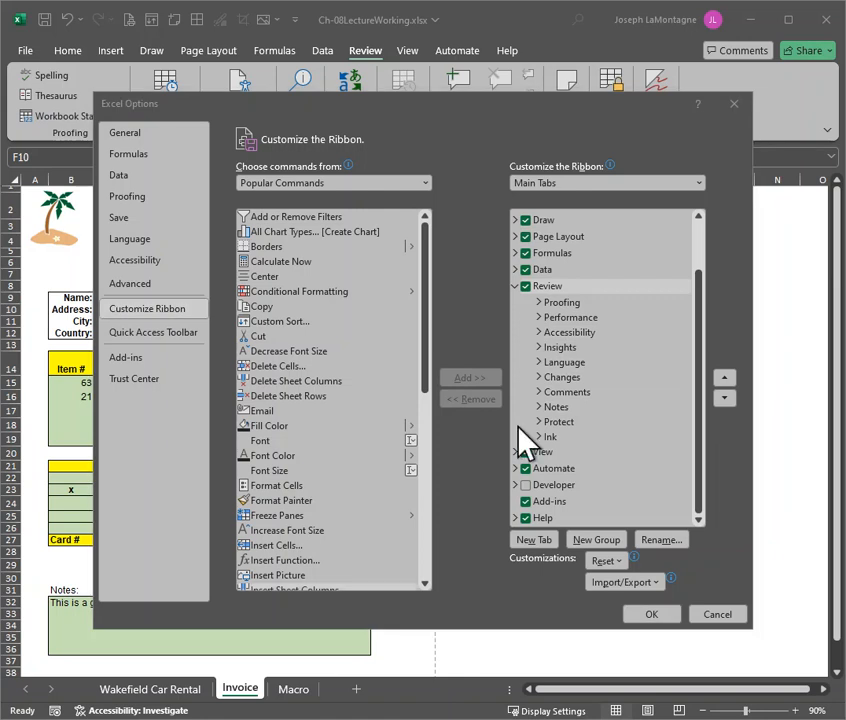
left_click(525, 486)
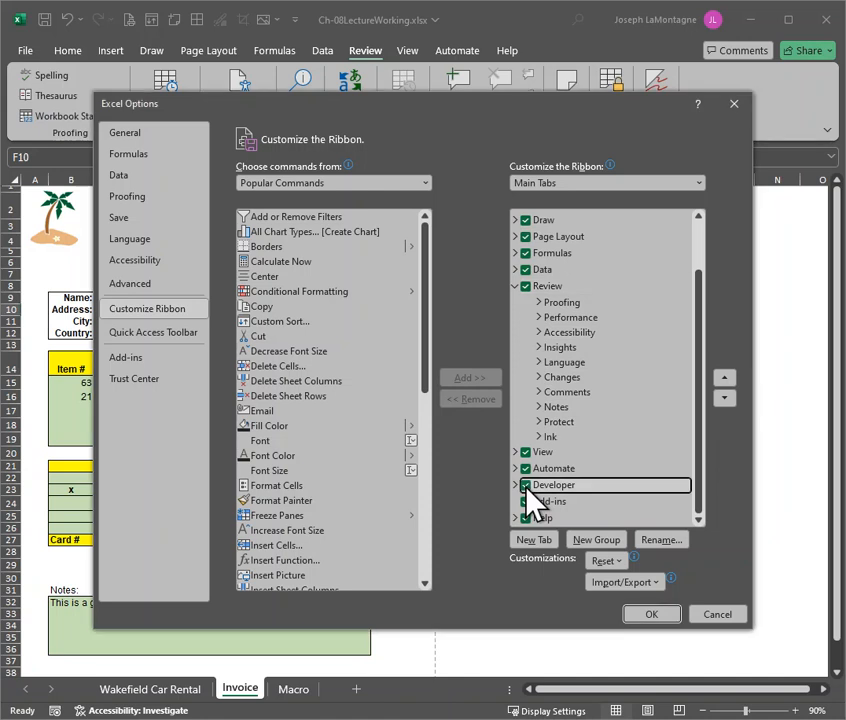
left_click(651, 614)
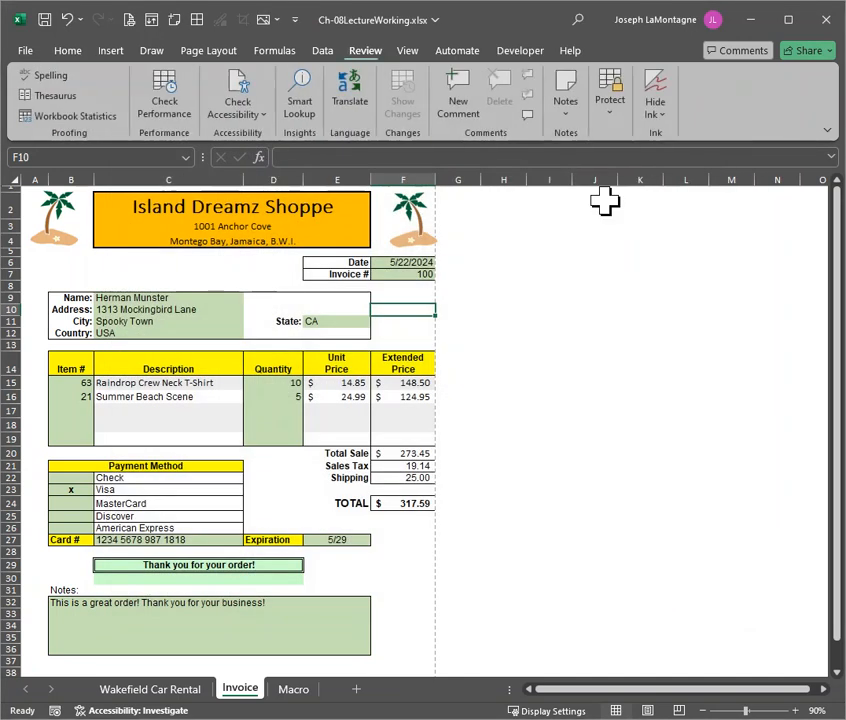
Start recording a macro named DeleteEntries, stored in This Workbook, with the shortcut Ctrl+Shift+T
left_click(521, 50)
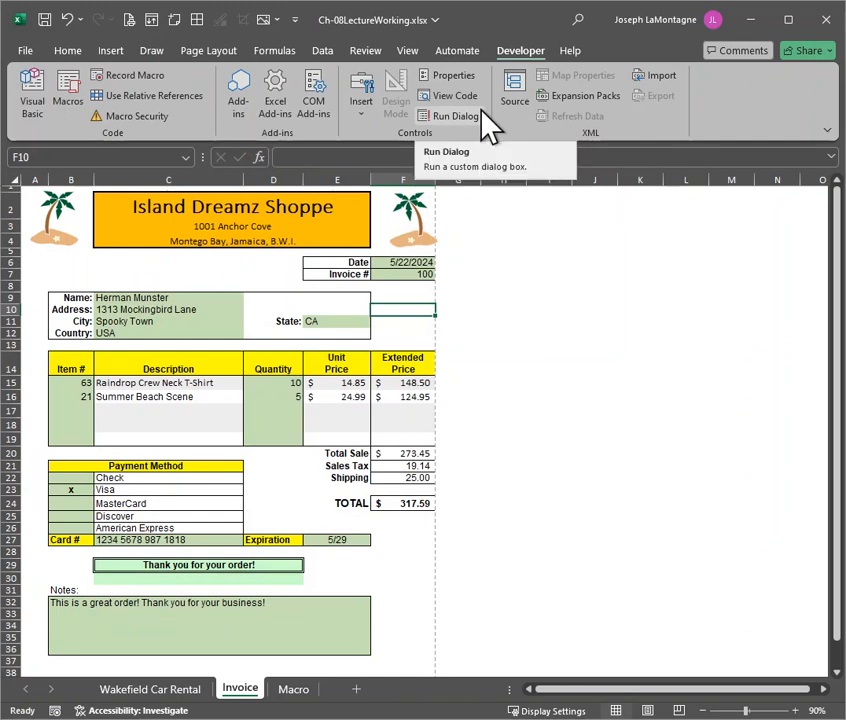
left_click(138, 82)
left_click_drag(559, 261, 576, 270)
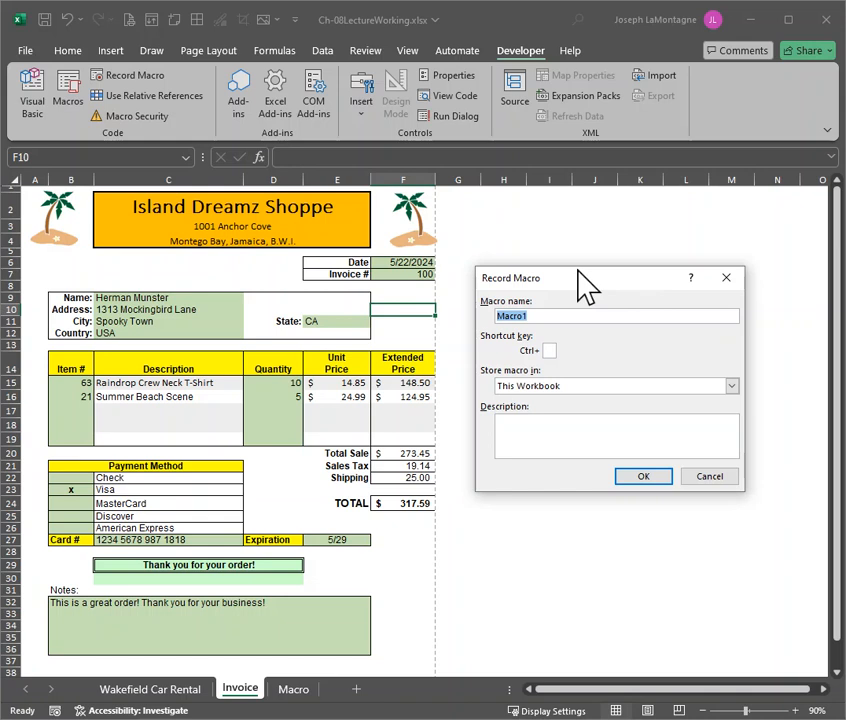
type("DeleteEntries")
key("Tab")
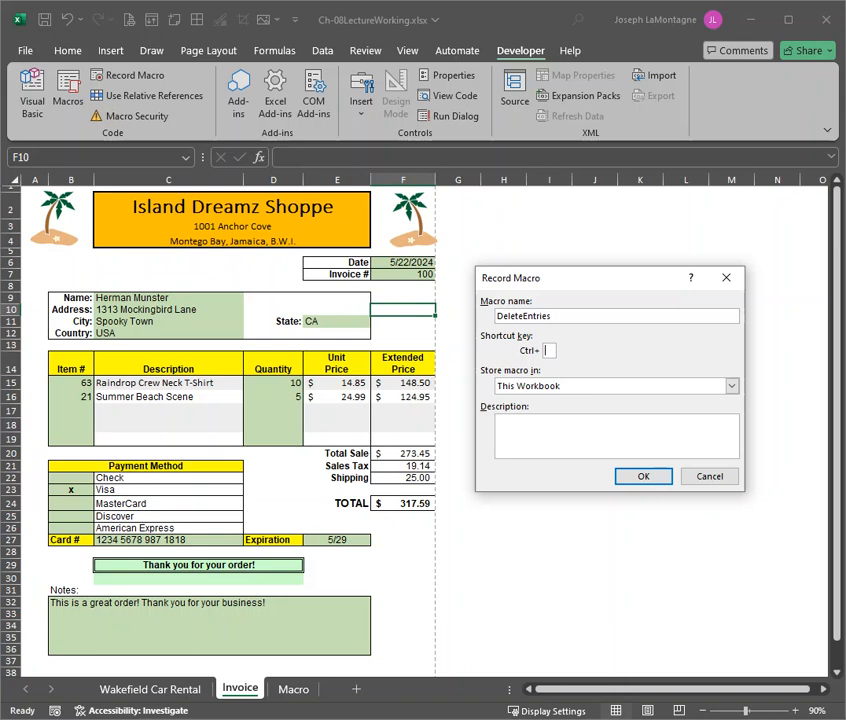
type("T")
left_click(512, 431)
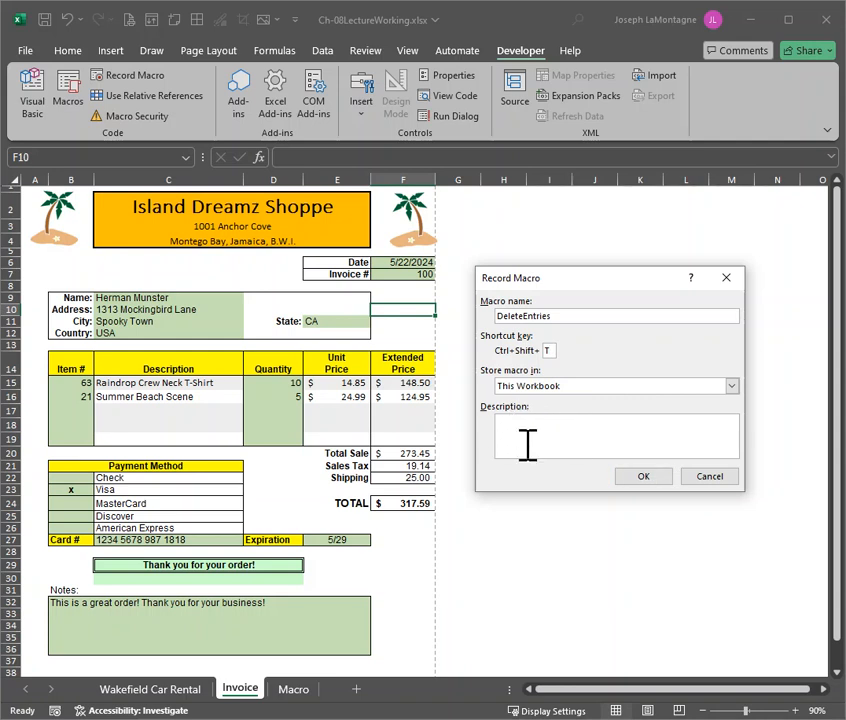
left_click(645, 477)
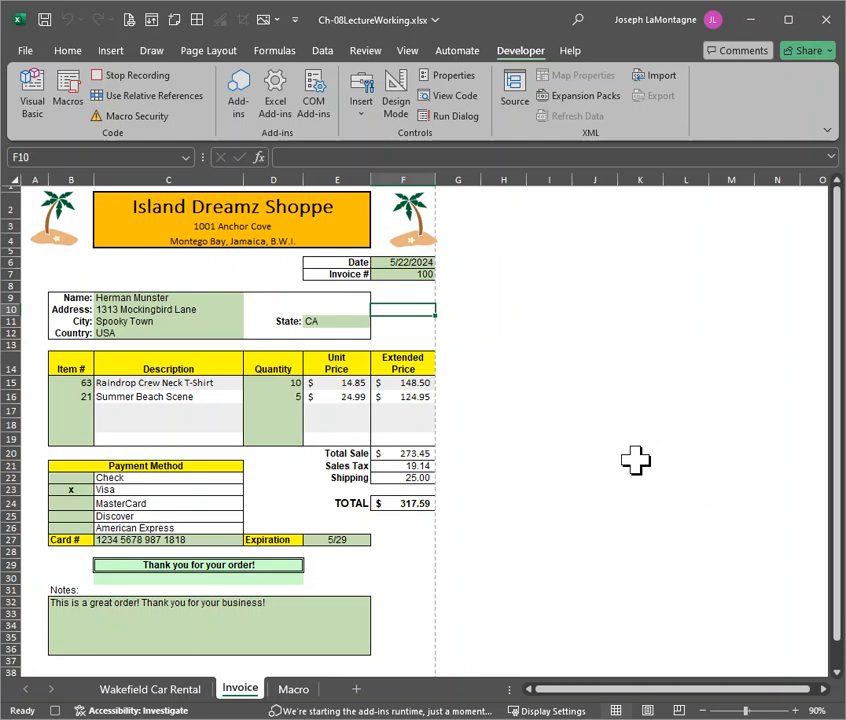
Clear the invoice's date and invoice number in cells F6:F7
left_click(400, 261)
left_click_drag(400, 261, 400, 273)
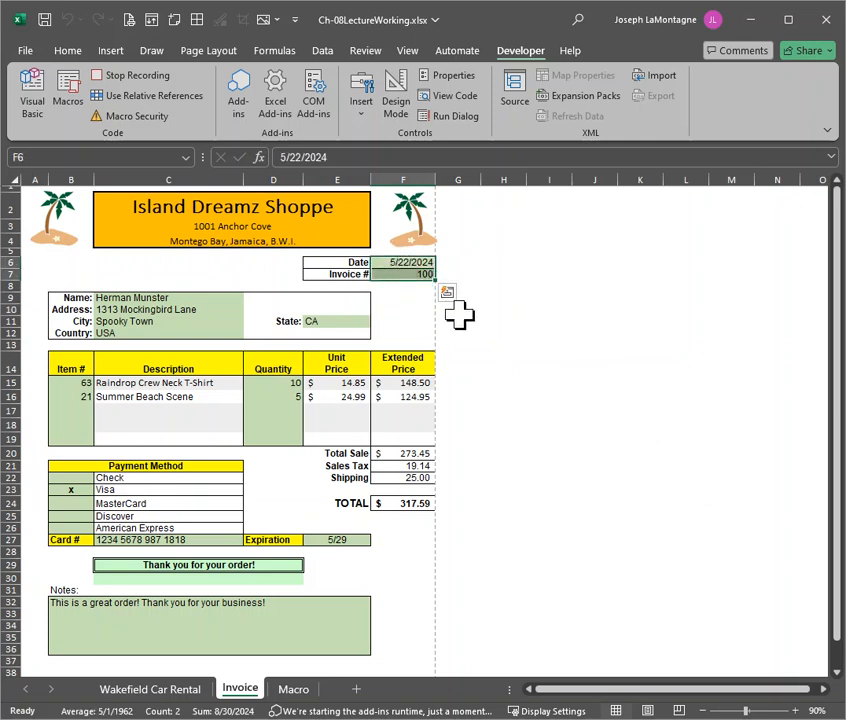
key("Delete")
Clear the customer details, including the state, and the item numbers and quantities in rows 15 to 19
left_click_drag(200, 296, 208, 336)
left_click(340, 321, "ctrl")
left_click_drag(80, 382, 81, 432)
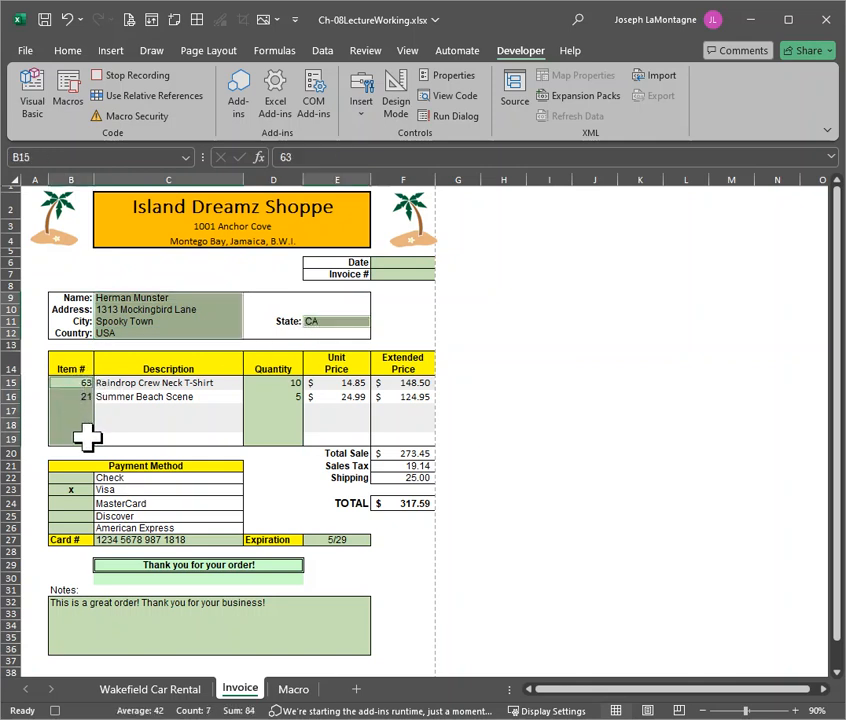
key("Delete")
left_click(276, 383)
left_click_drag(276, 393, 278, 436)
key("Delete")
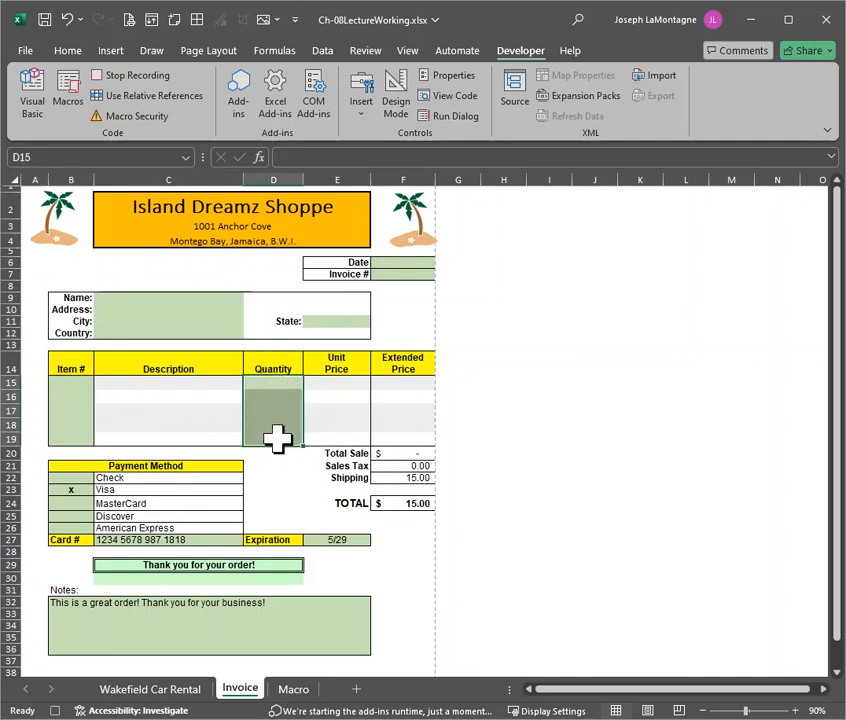
Clear the payment method marks, card number, expiration and notes on the invoice
left_click_drag(60, 481, 64, 520)
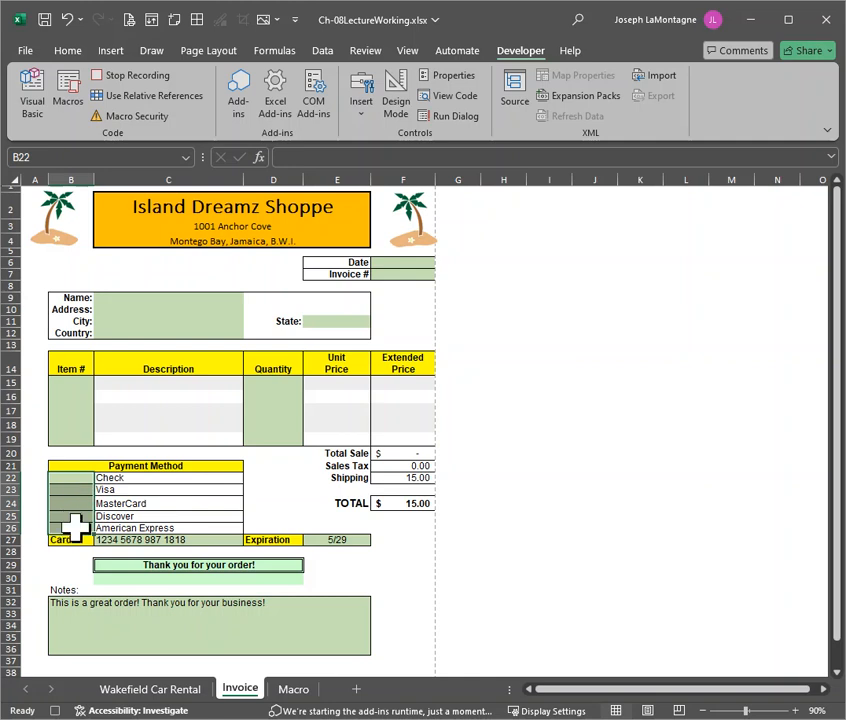
left_click(147, 538)
key("Delete")
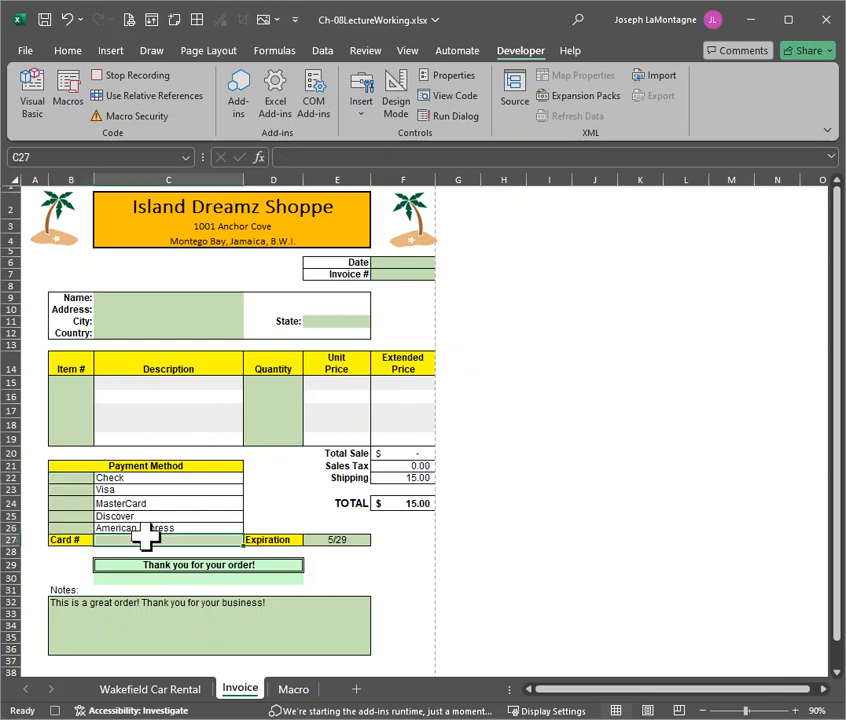
left_click(340, 539)
key("Delete")
left_click(268, 621)
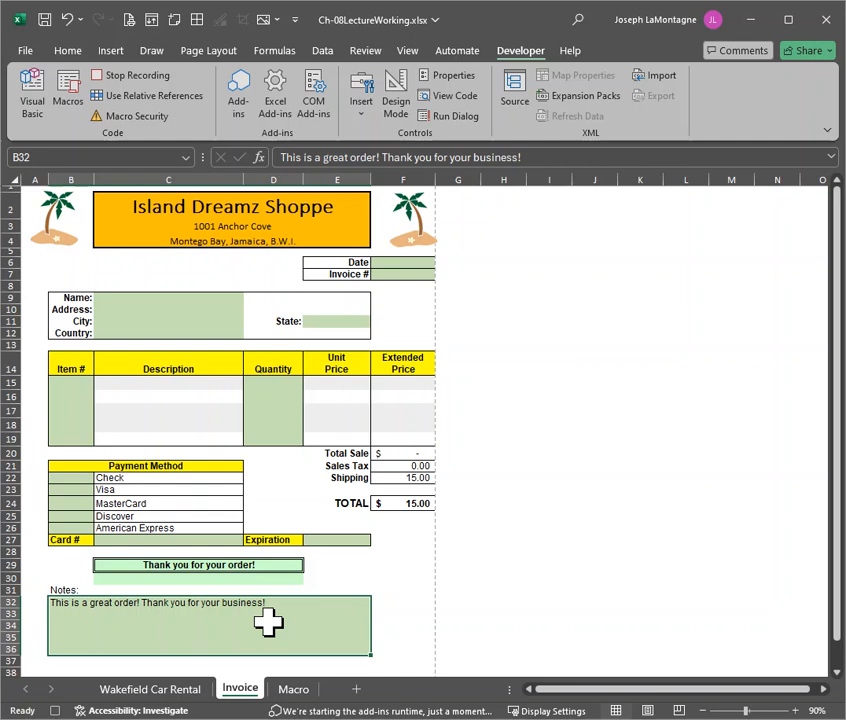
key("Delete")
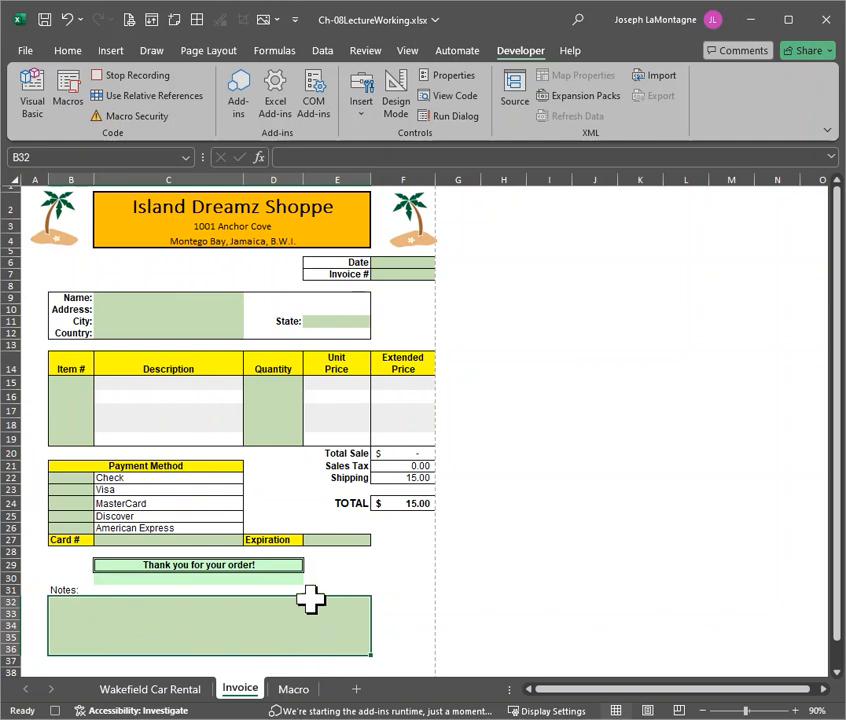
Select the date cell F6, end the macro recording and dismiss the Record Actions pane
left_click(410, 264)
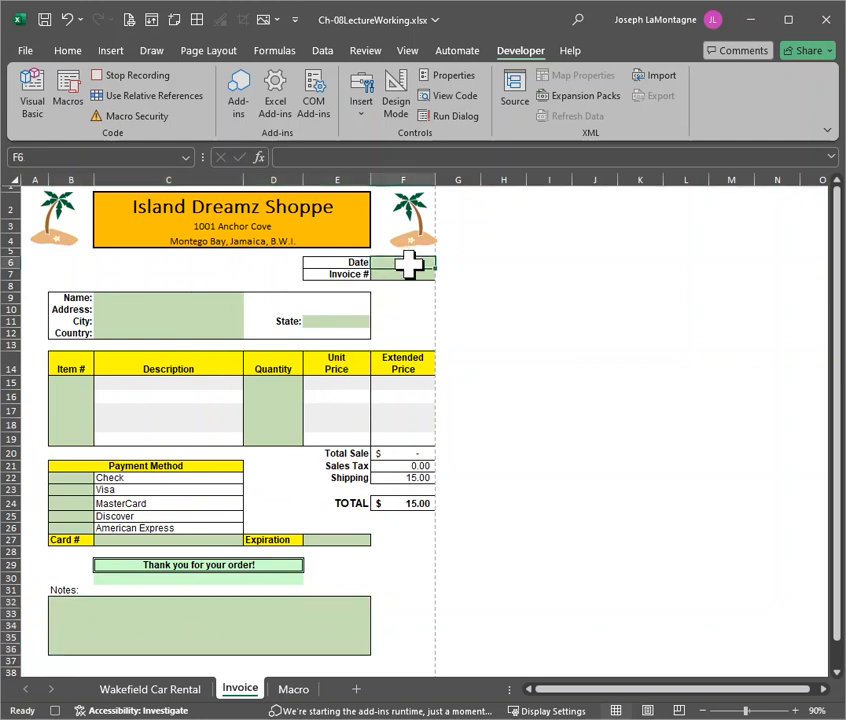
left_click(118, 74)
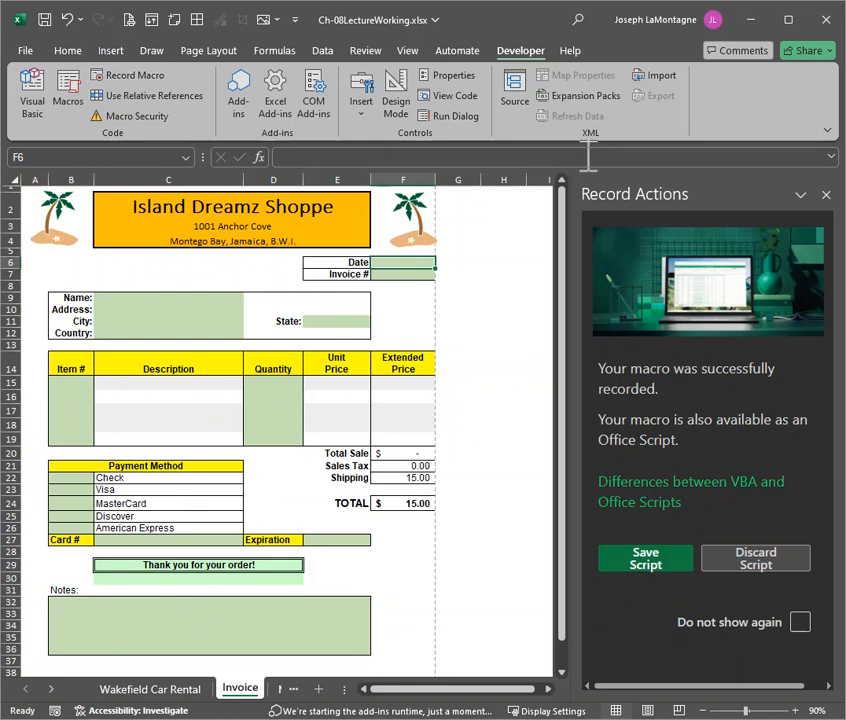
left_click(826, 194)
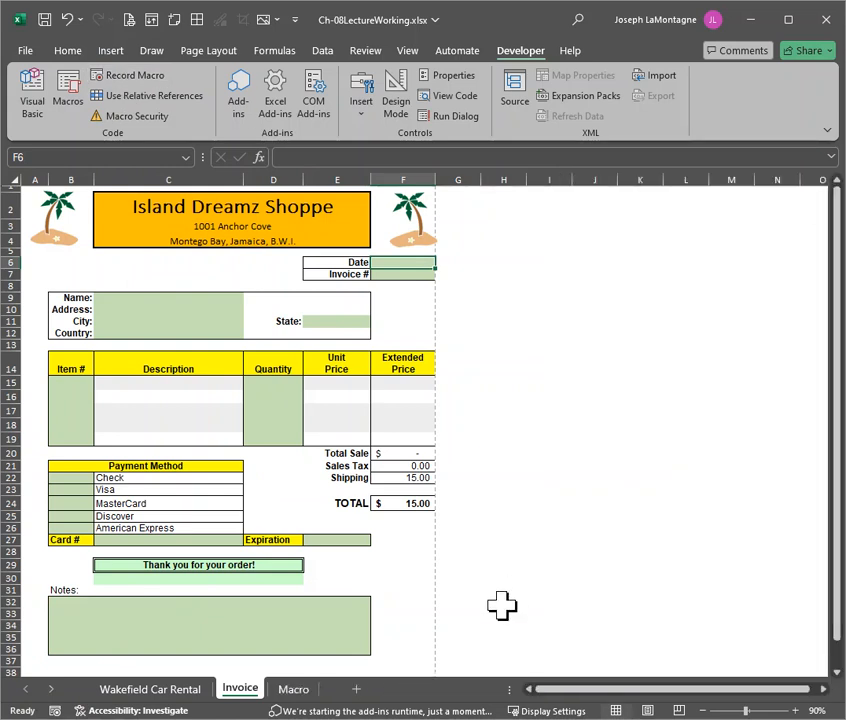
Enter 4/23 as the invoice date and fill in the invoice number below it
type("4/23")
key("Return")
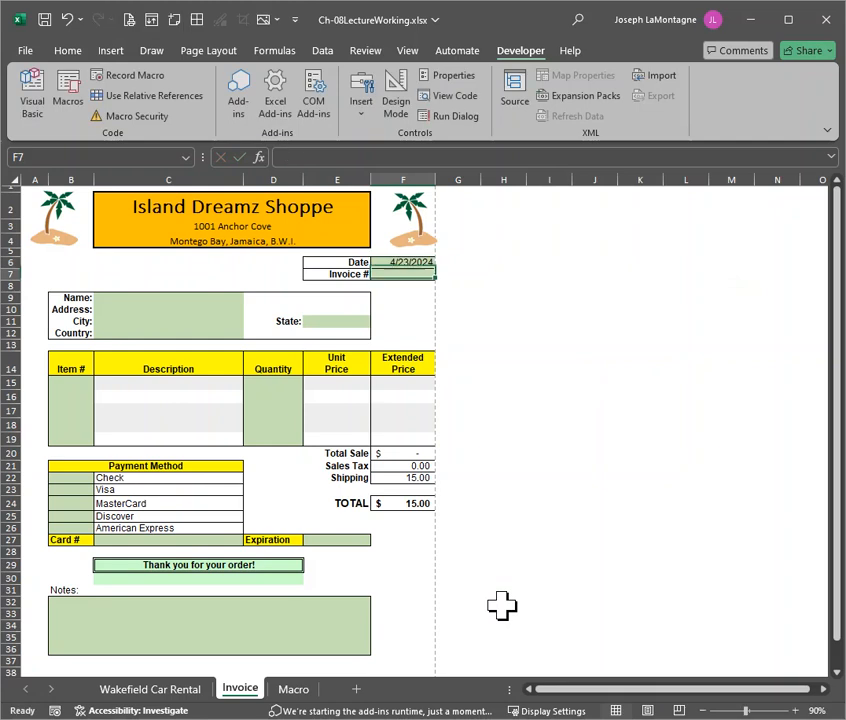
type("989")
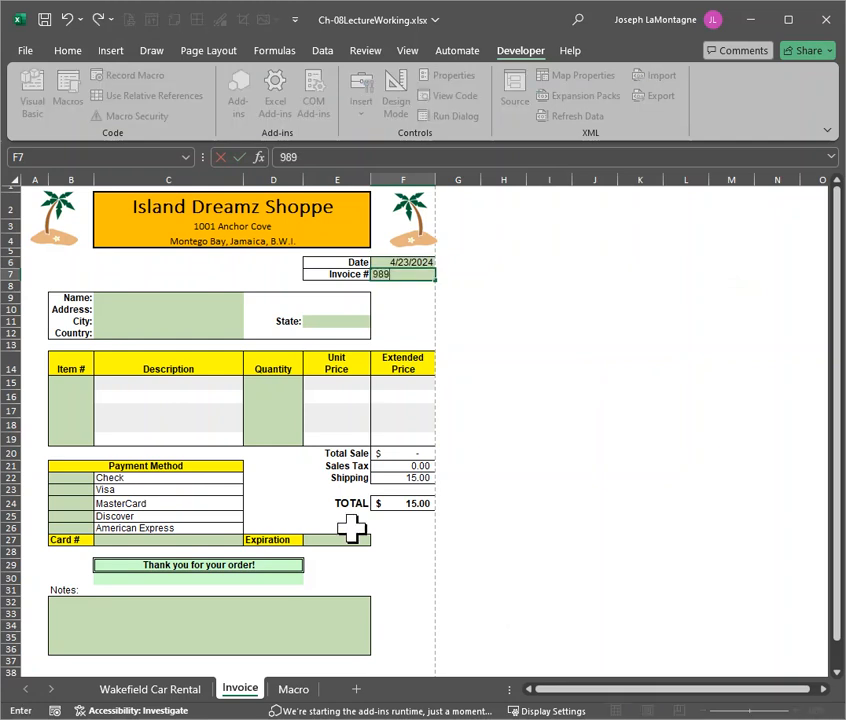
Fill in the customer's name and city on the invoice
left_click(144, 296)
type("Joe")
key("Return")
key("Return")
type("Cedar Springs")
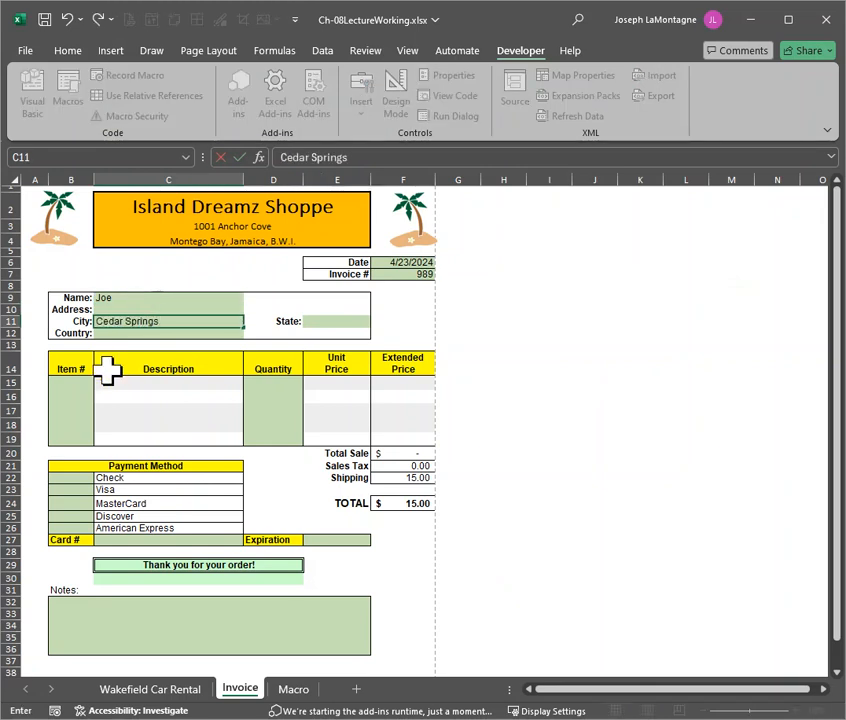
Enter item numbers 21, 27 and 67 in the first three invoice lines, B15:B17
left_click(71, 385)
type("21")
key("Return")
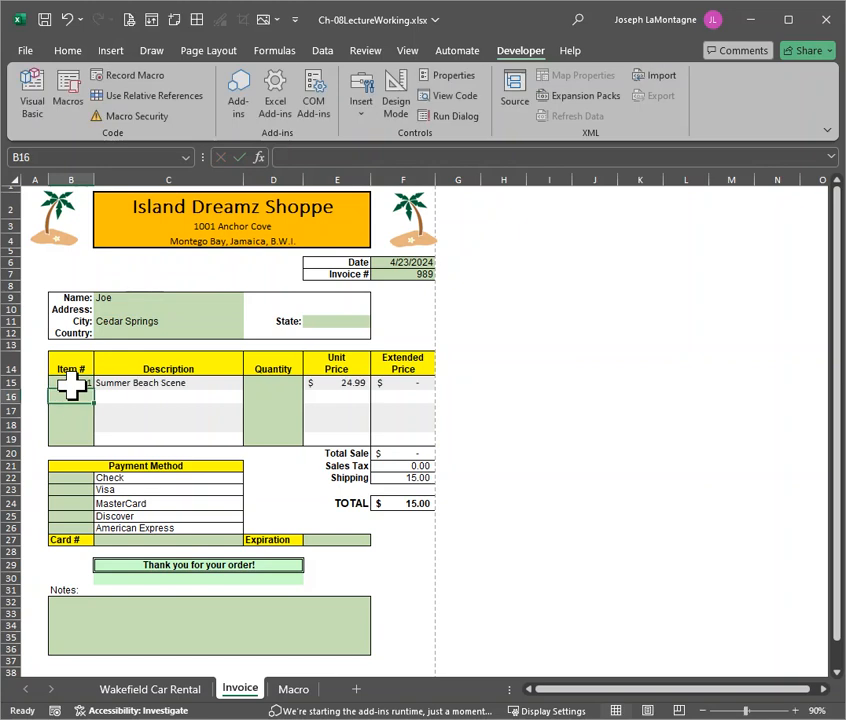
type("27")
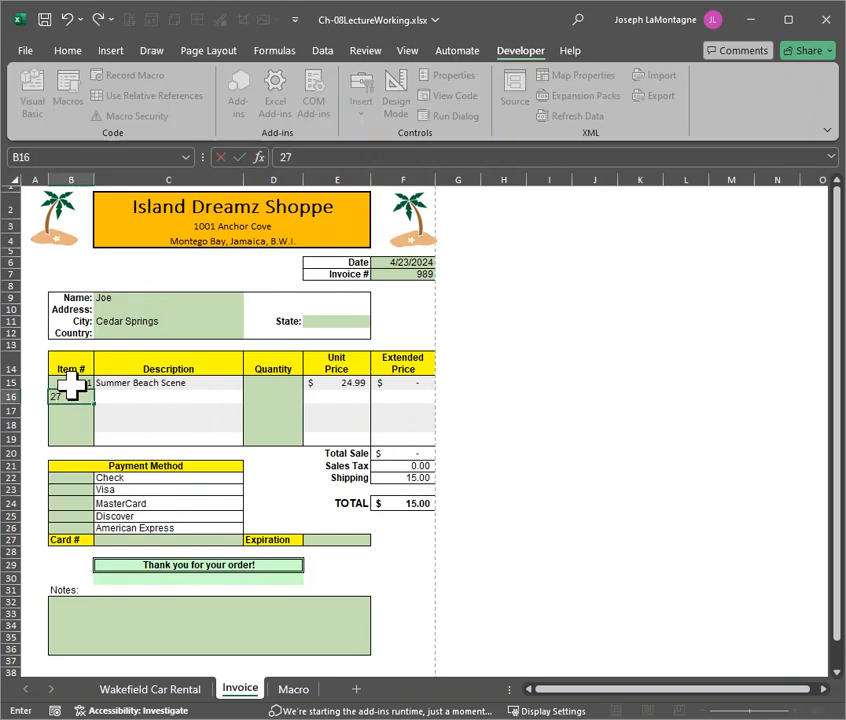
key("Return")
type("67")
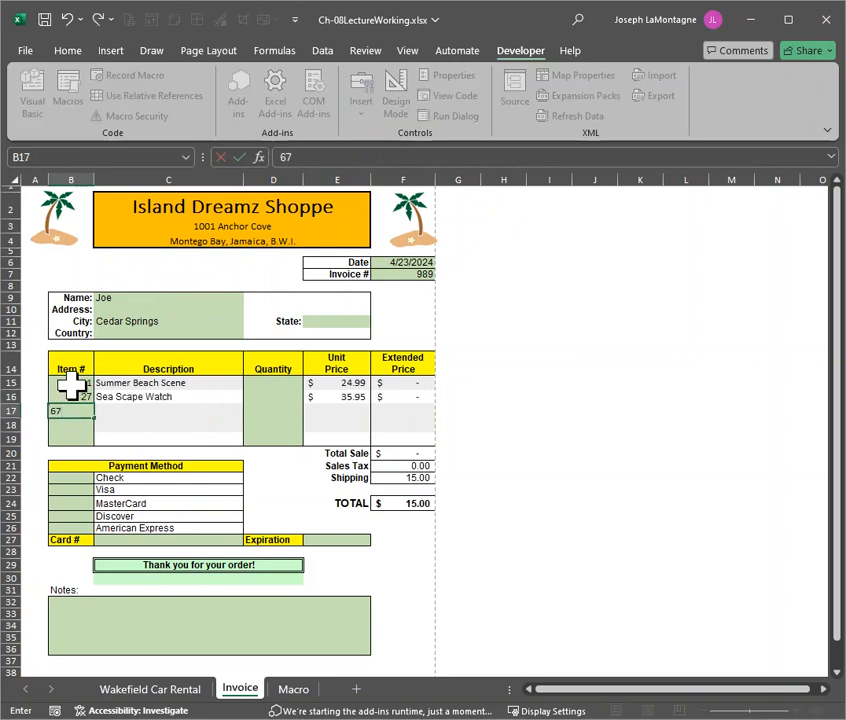
key("Return")
Enter quantities 10, 20 and 30 for the three invoice items in D15:D17
left_click(288, 382)
type("10")
key("Return")
type("20")
key("Return")
type("30")
key("Return")
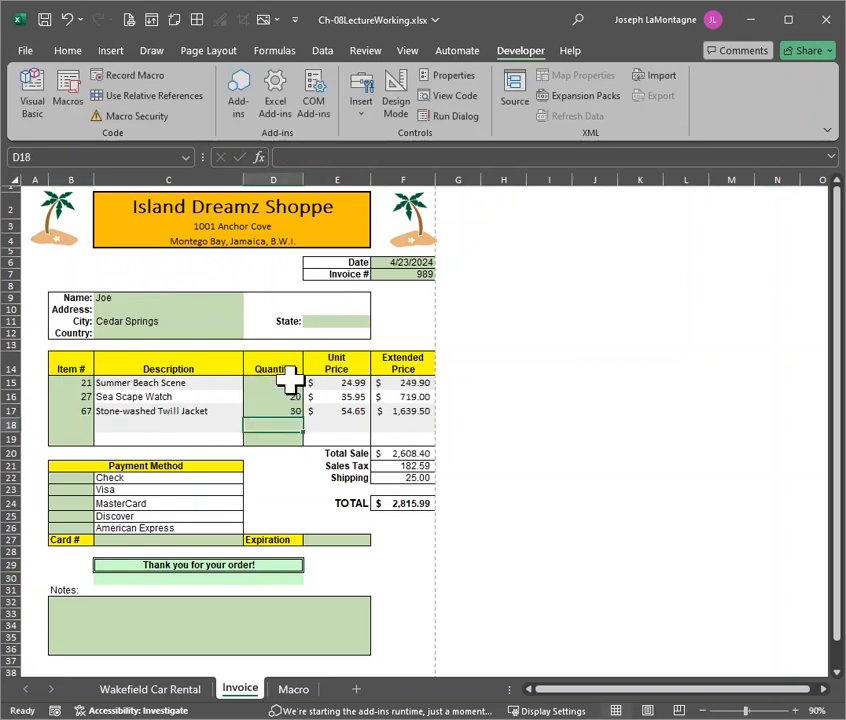
Mark Check as the payment method with an x and enter the note "Thank you for your order!"
left_click(70, 477)
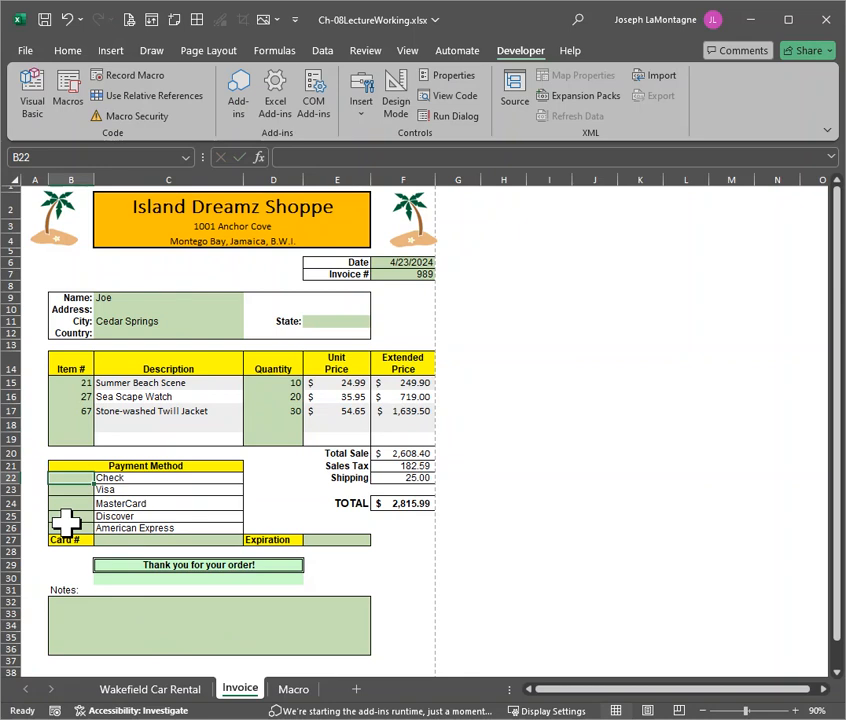
type("x")
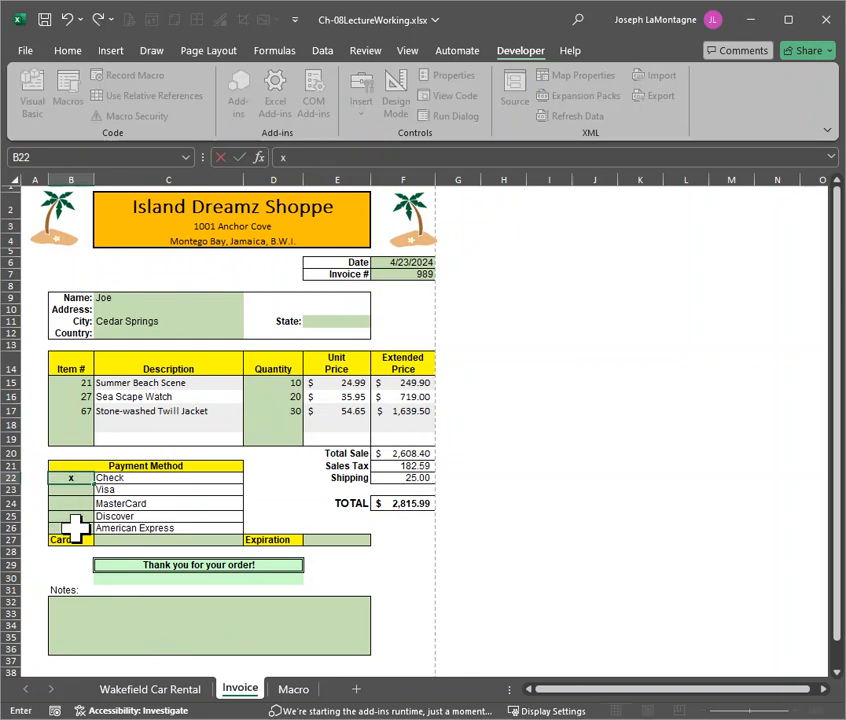
left_click(152, 615)
type("Tha")
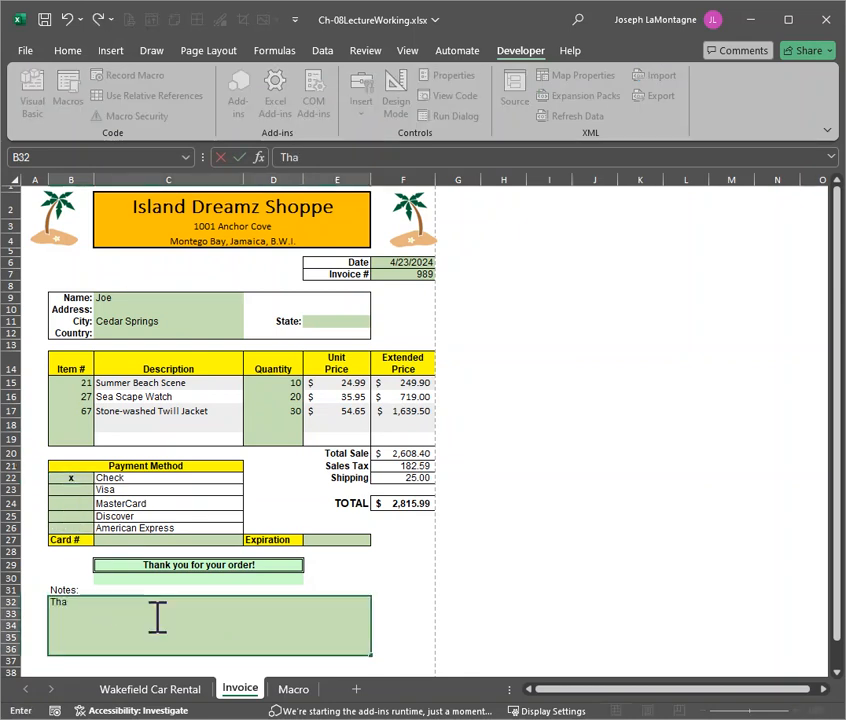
type("nk you for your order!")
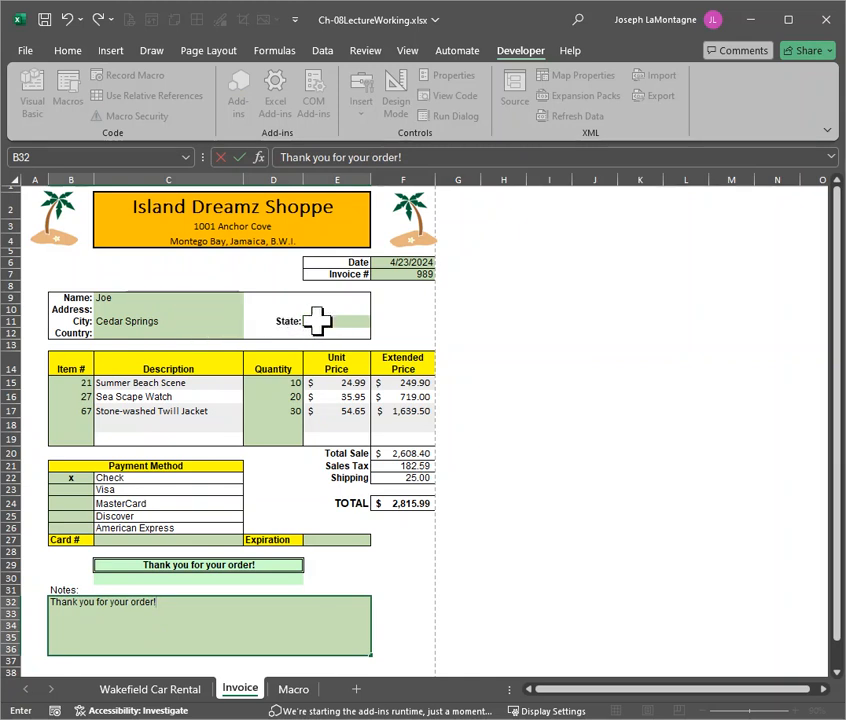
left_click(186, 310)
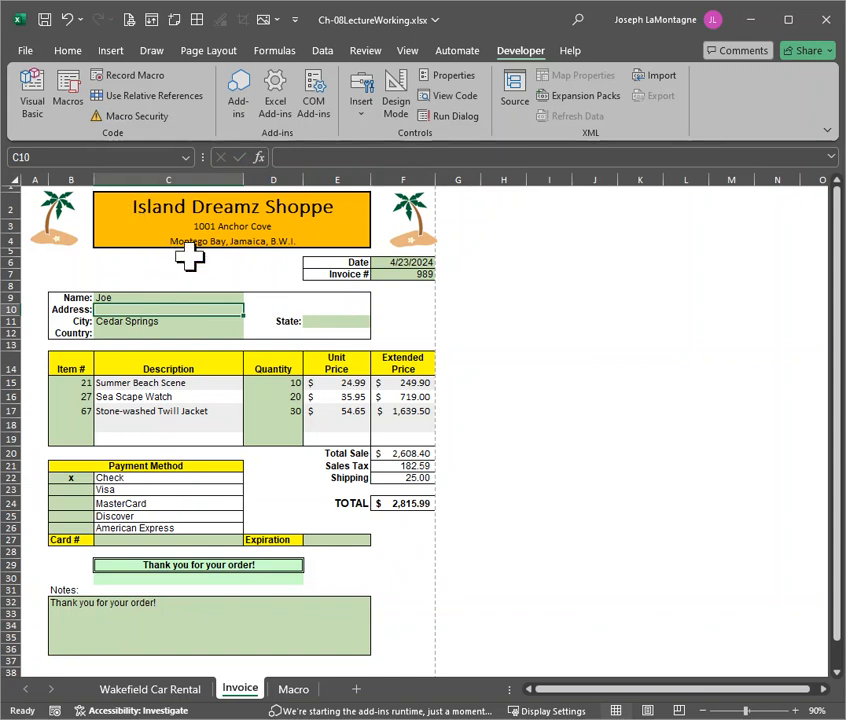
Run the DeleteEntries macro to clear the invoice, and enter 4/25 as the new invoice date
key("ctrl+shift+c")
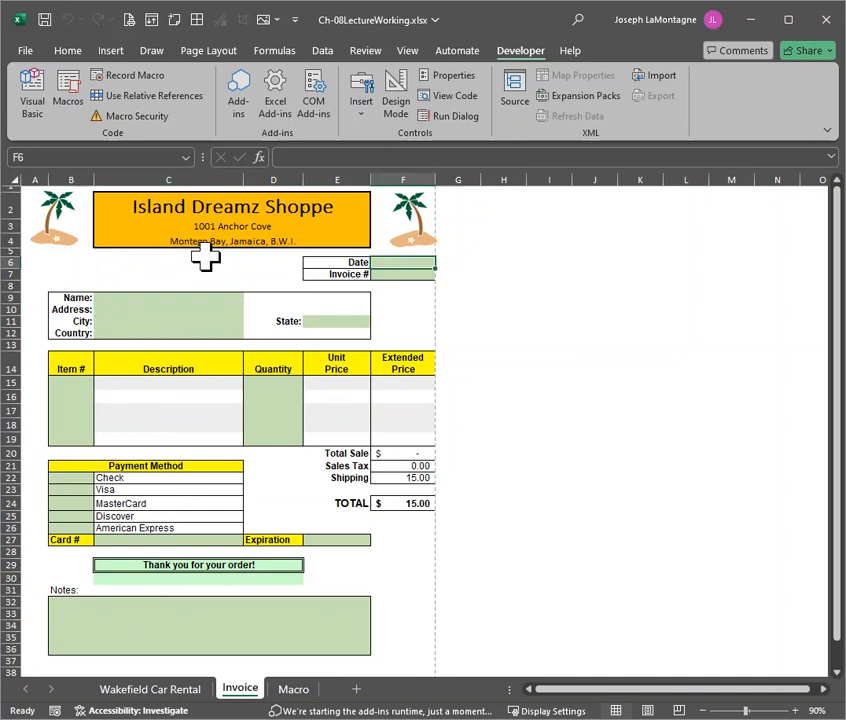
type("4/25")
key("Return")
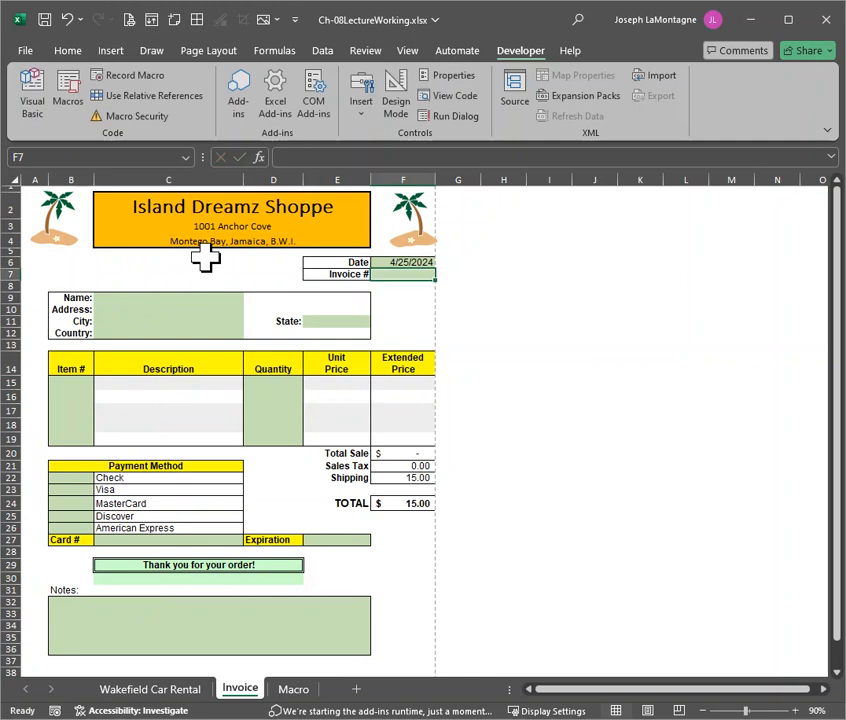
Fill in the customer's name and the city Grand Rapids in the invoice's customer block
left_click(190, 300)
type("Joe")
key("Return")
key("Return")
type("Gran")
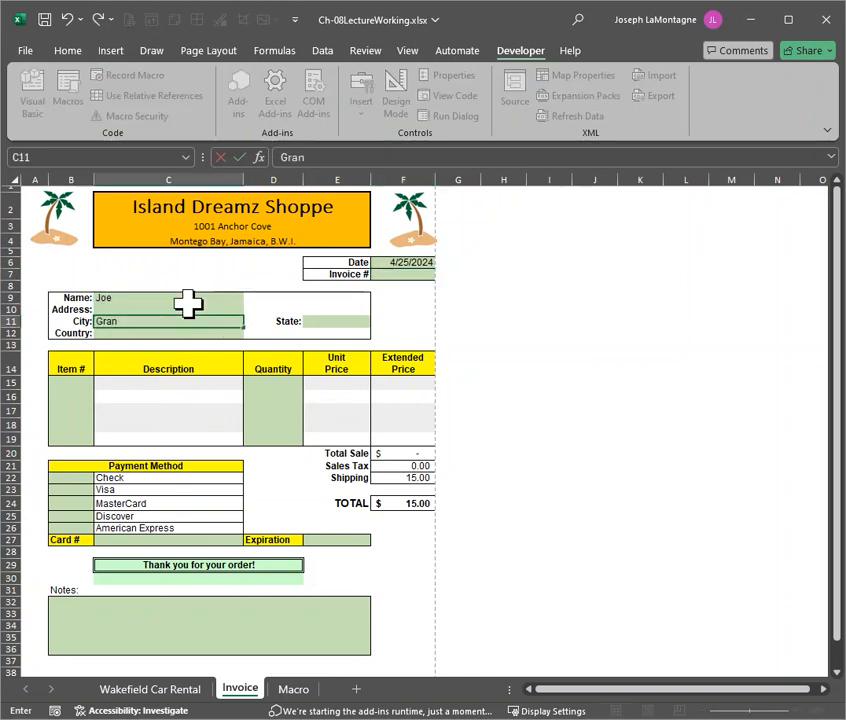
type("d Rpapids")
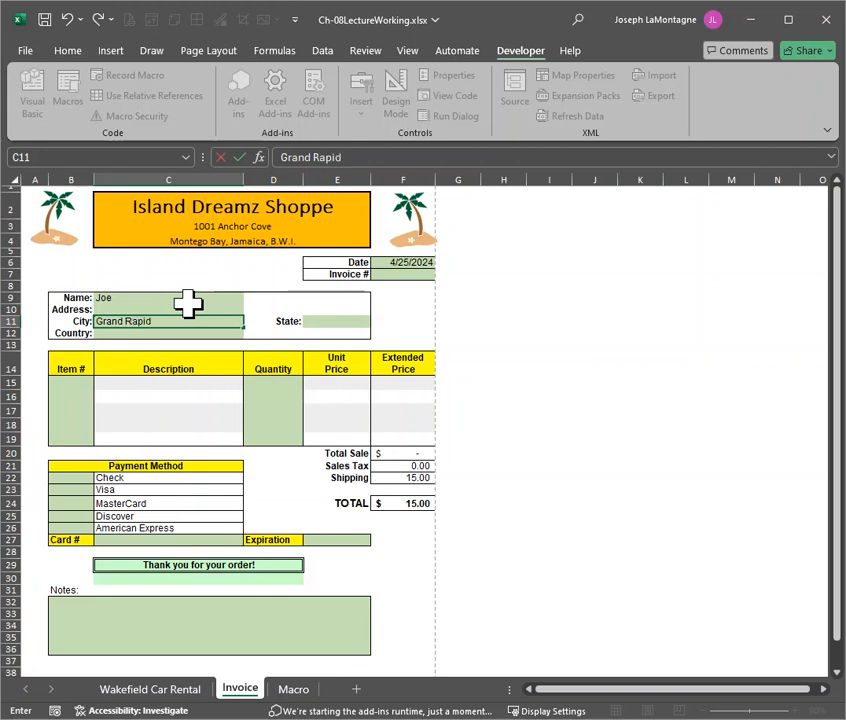
key("Return")
Enter item numbers 21 and 31 in the first two invoice lines, B15:B16
left_click(66, 381)
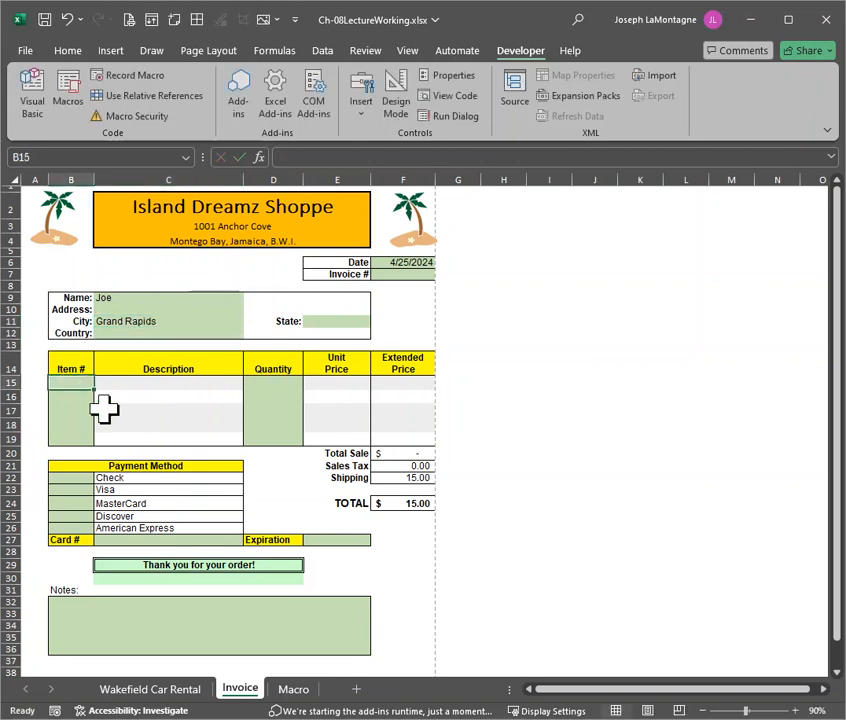
type("21")
key("Return")
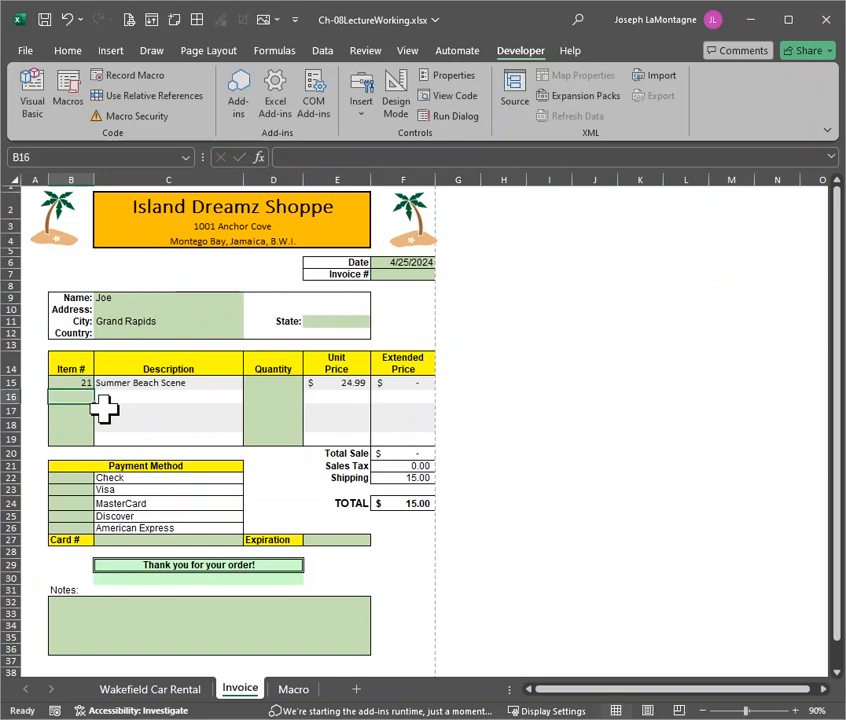
type("31")
key("Return")
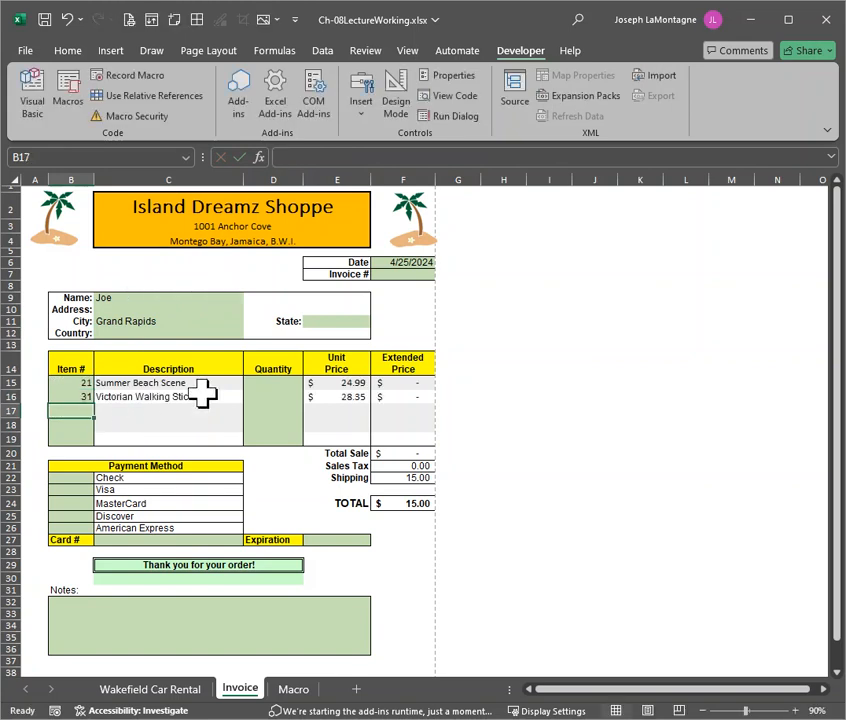
Enter quantities 10 and 20 for the two invoice items in D15:D16
left_click(297, 380)
type("10")
key("Return")
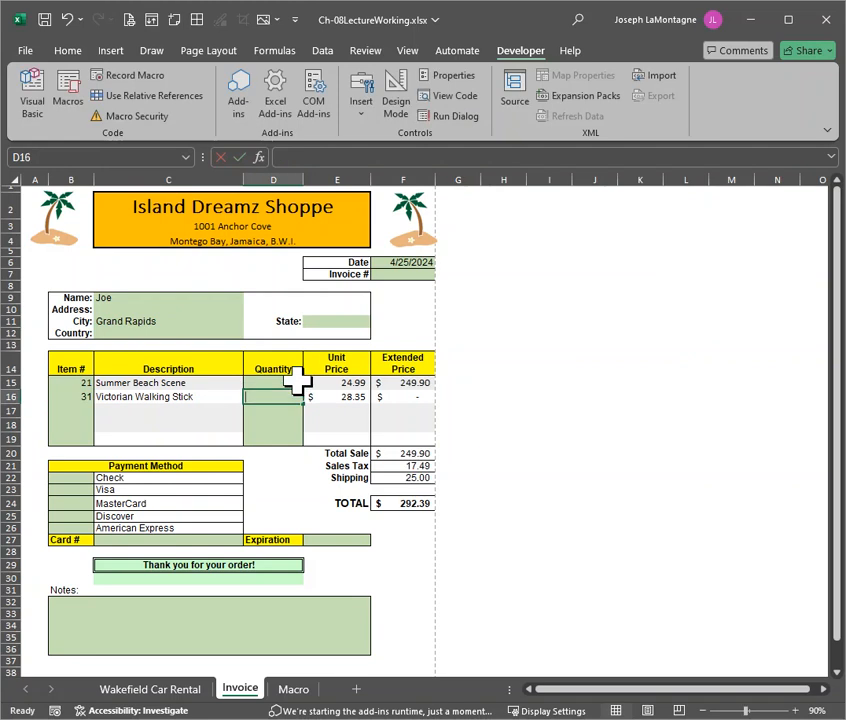
type("20")
key("Return")
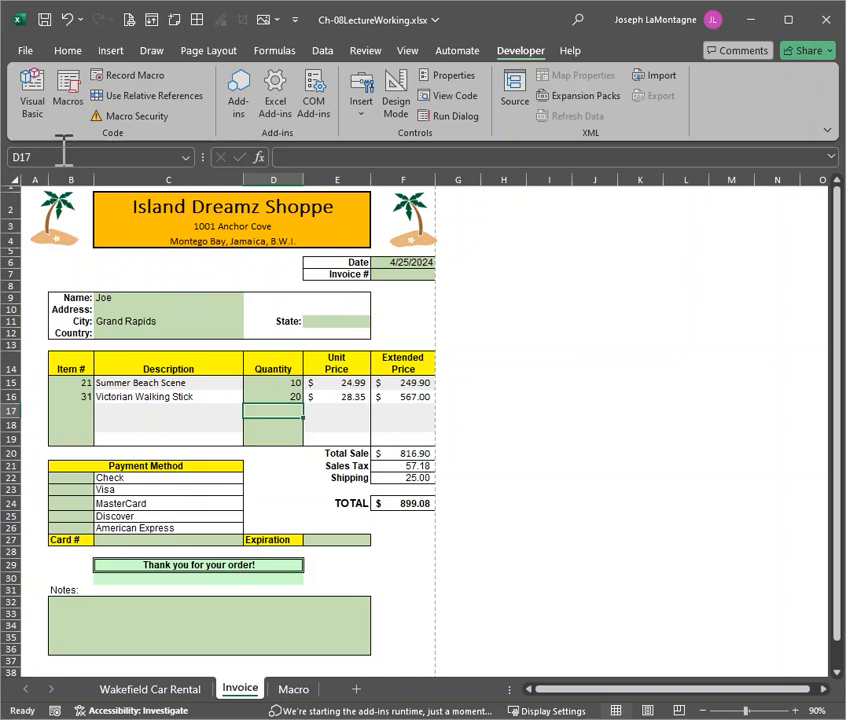
Insert a form control button beside the invoice's date and invoice number cells, spanning about columns G to I, and assign it the DeleteEntries macro
left_click(68, 80)
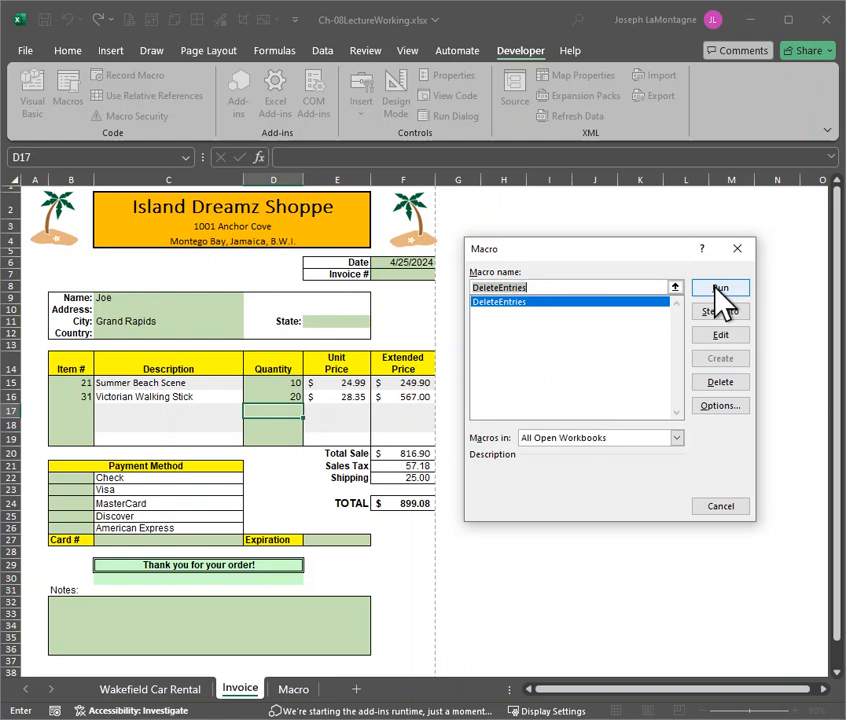
left_click(722, 507)
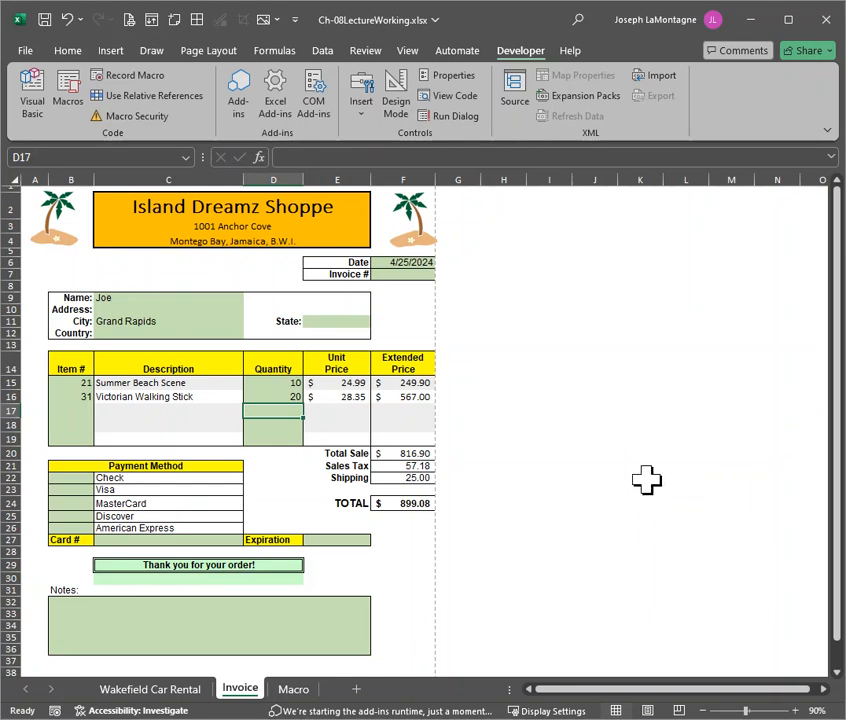
left_click(362, 117)
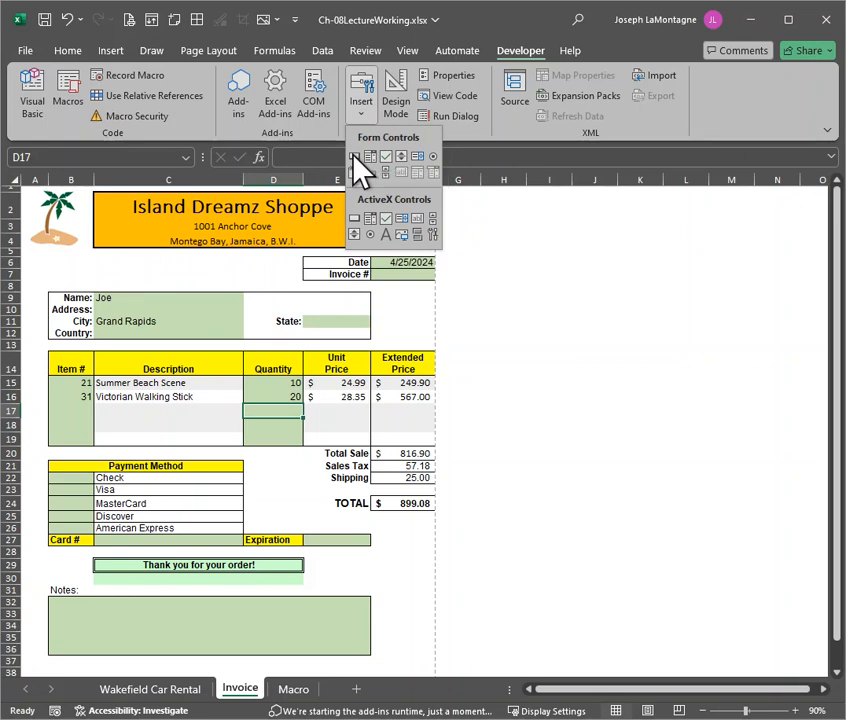
left_click(354, 157)
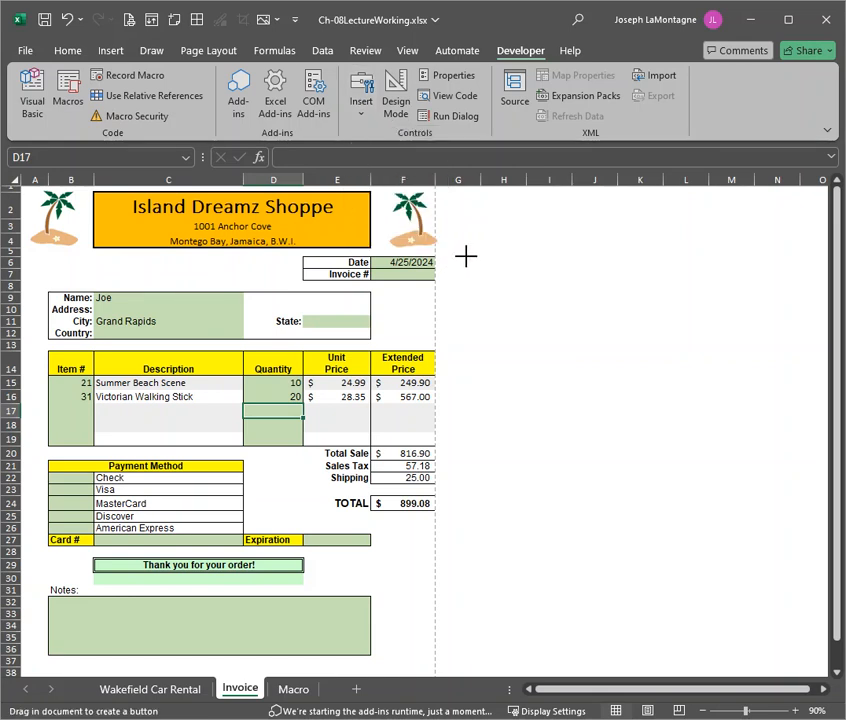
mouse_move(466, 256)
left_mouse_down()
mouse_move(515, 279)
mouse_move(590, 290)
left_mouse_up()
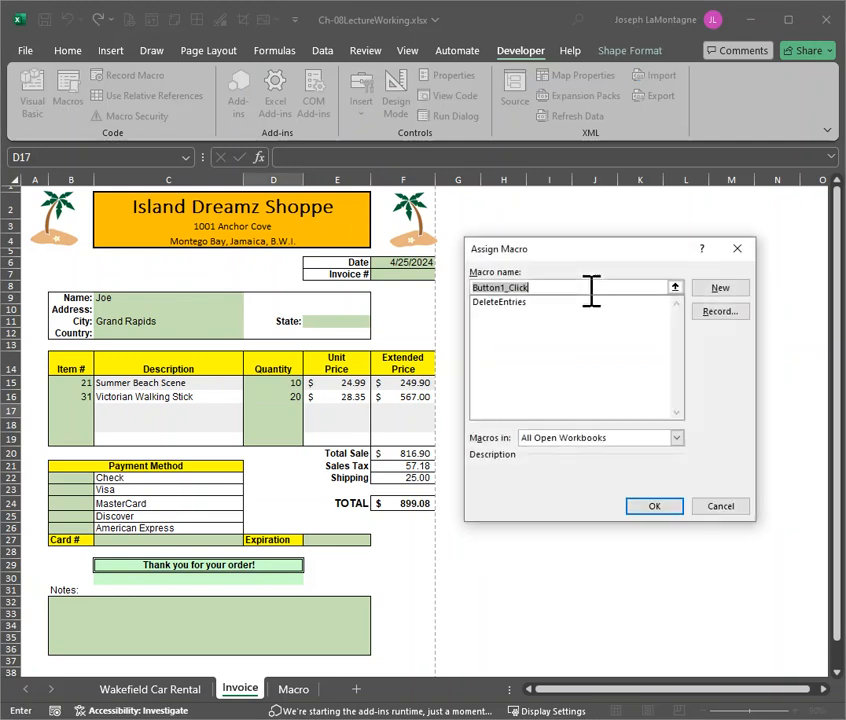
left_click(502, 305)
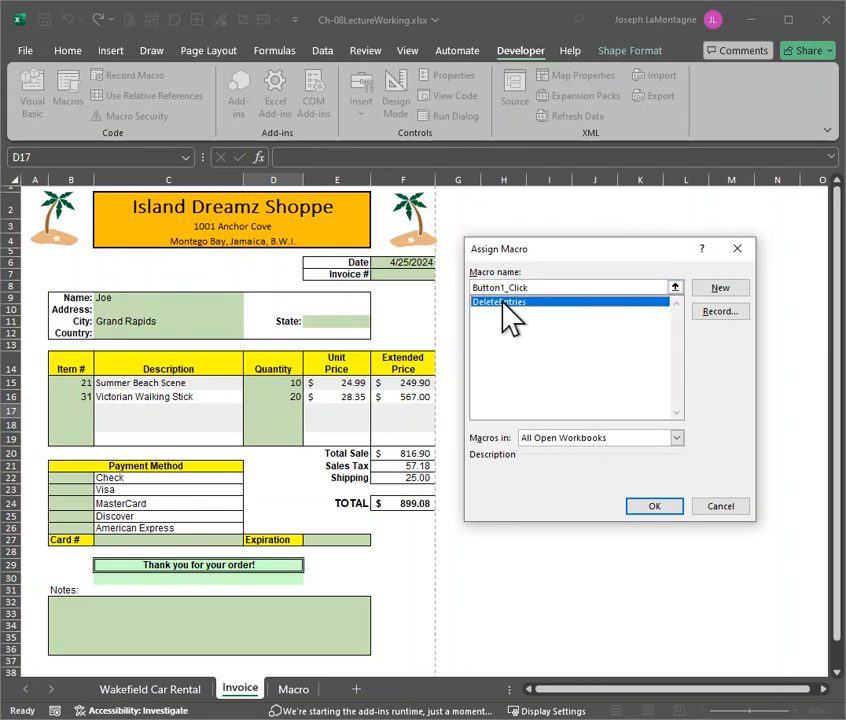
left_click(656, 502)
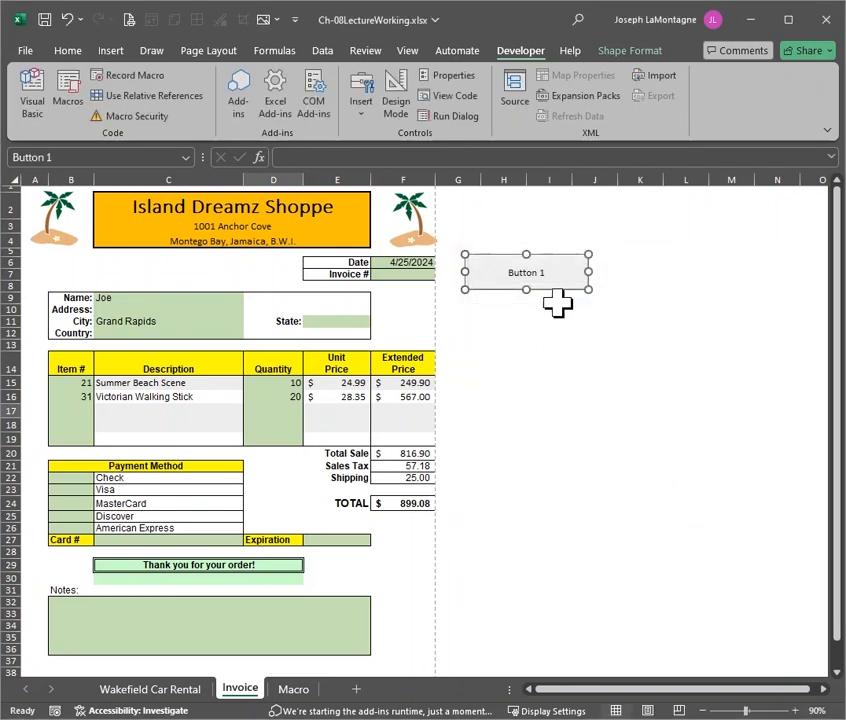
Change the new macro button's label to "Delete Items" and deselect the button
left_click(540, 272)
left_click_drag(546, 272, 495, 268)
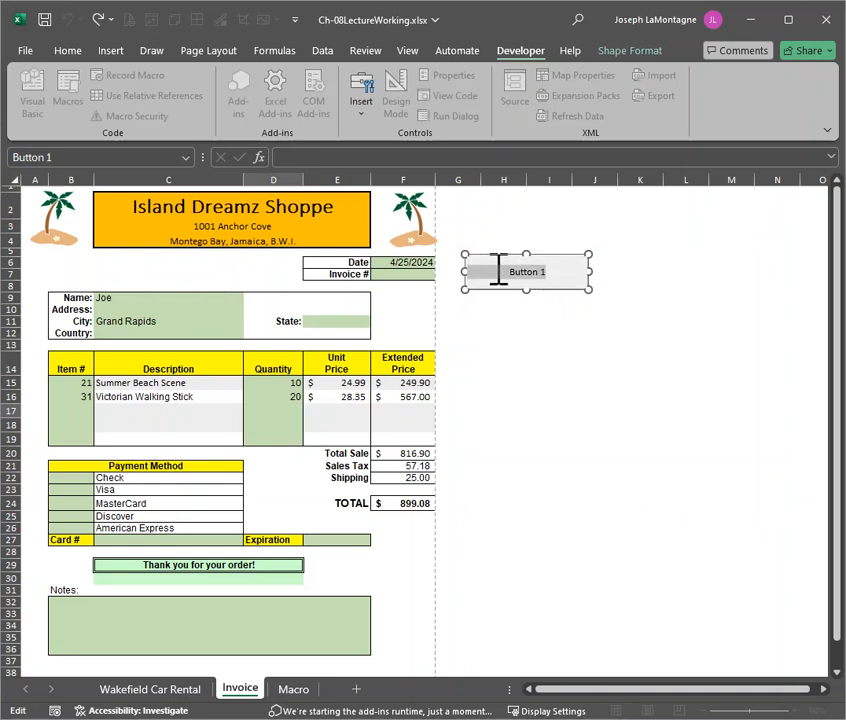
type("Delete Items")
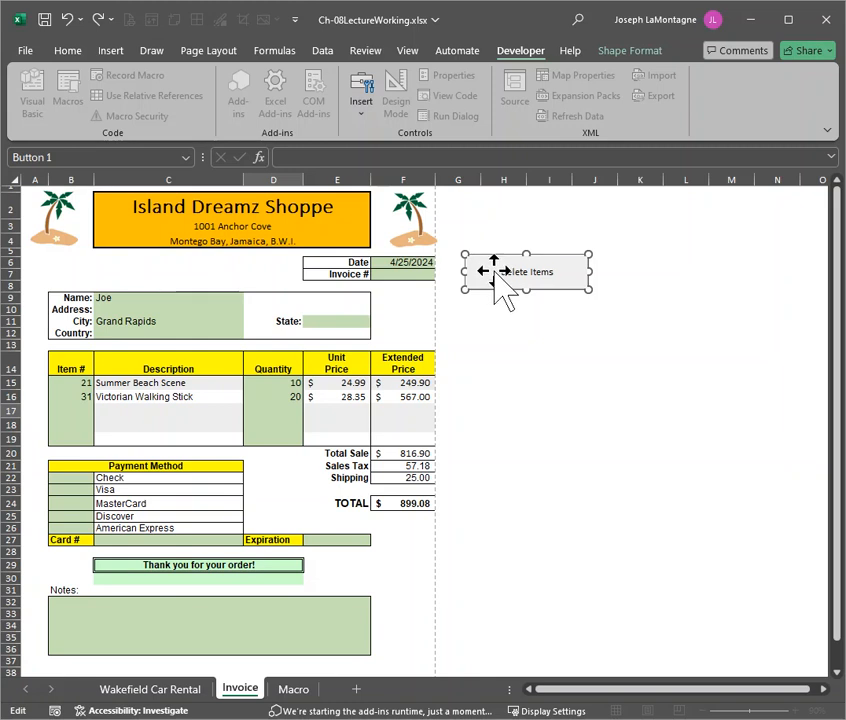
left_click(548, 362)
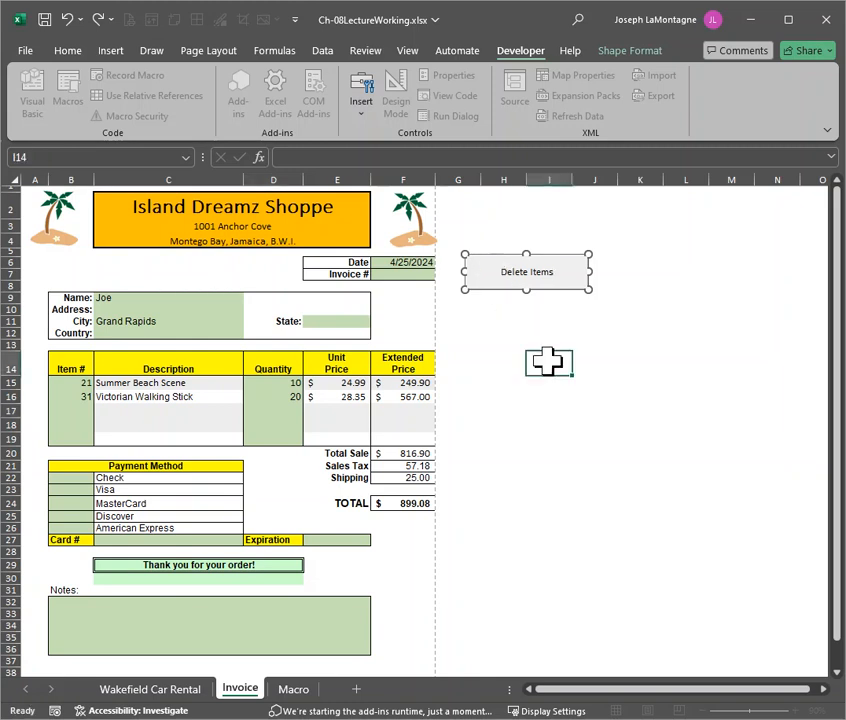
Clear the invoice with the Delete Items button, enter a customer name in C9, and clear the invoice with the button again
left_click(540, 283)
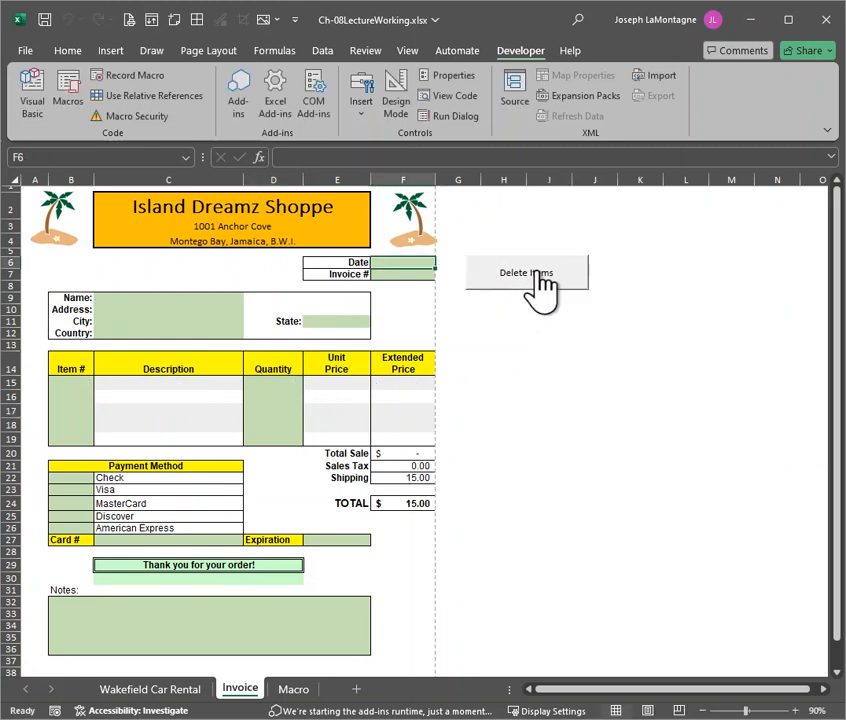
left_click(145, 297)
type("Joe")
key("Return")
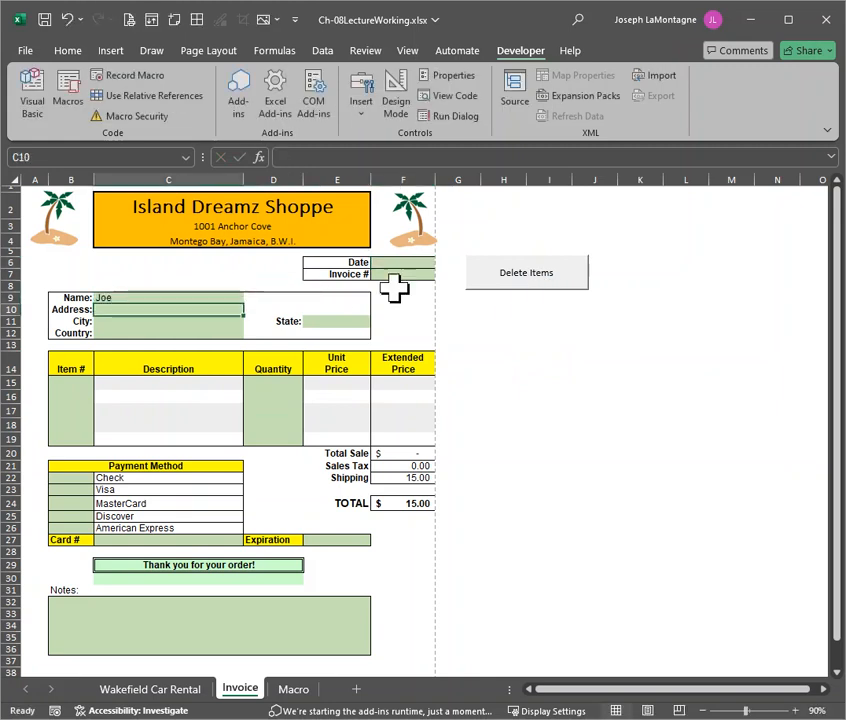
left_click(514, 280)
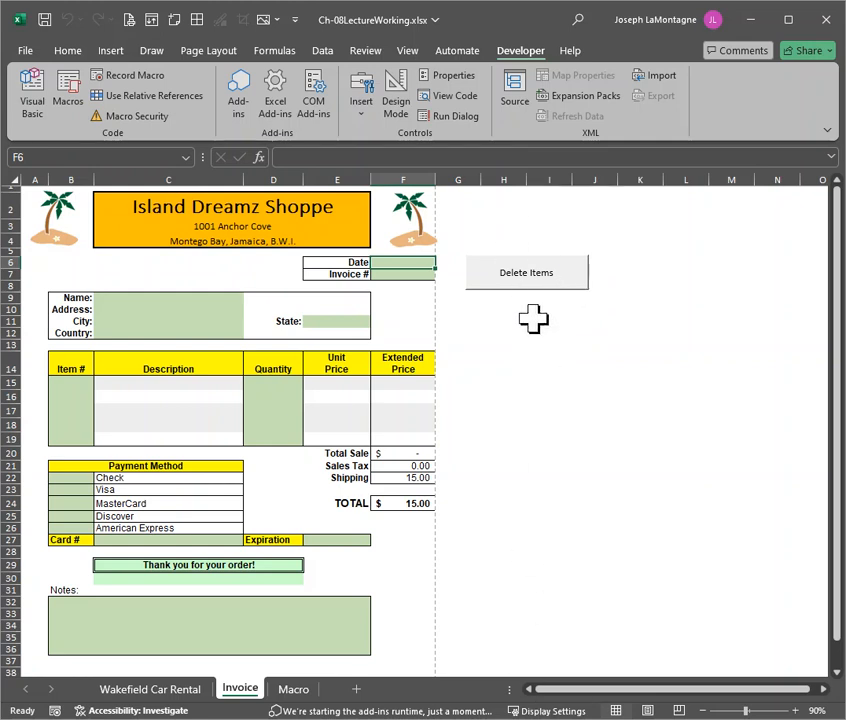
Open the DeleteEntries macro's code for editing, then shrink and reposition the Visual Basic editor window so it fits on screen
left_click(68, 80)
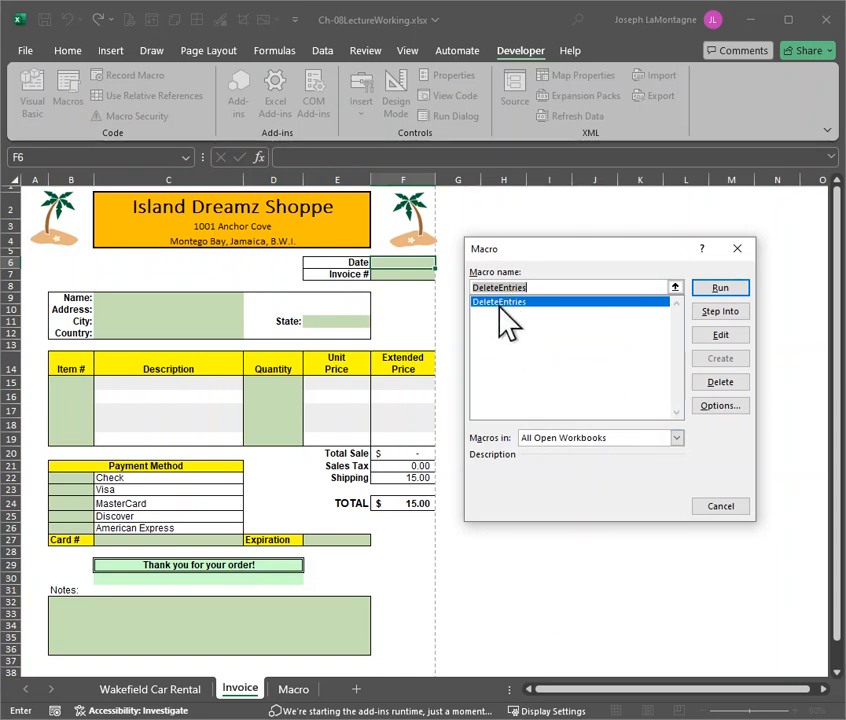
left_click(721, 336)
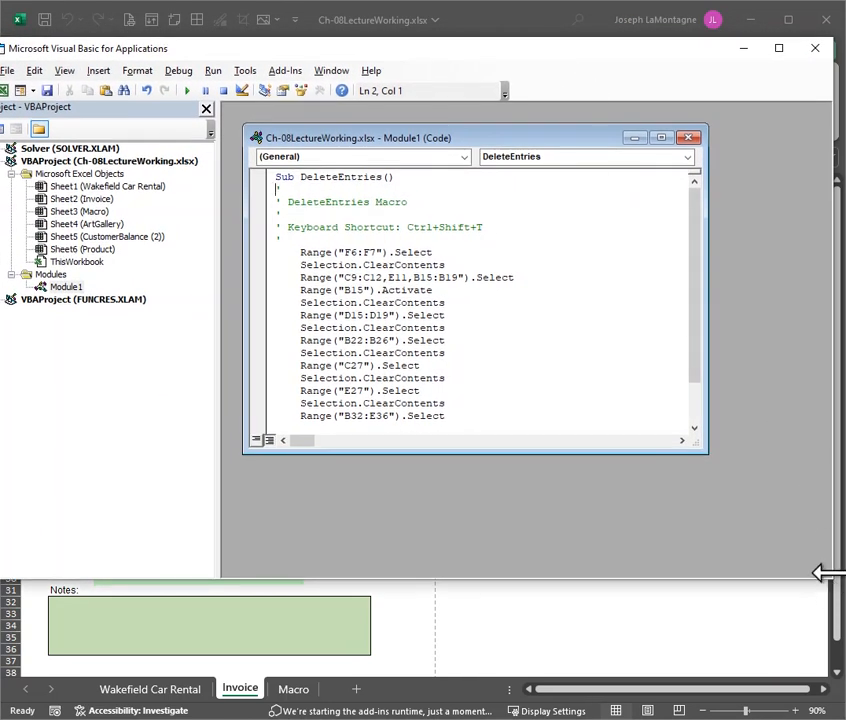
left_click_drag(825, 581, 772, 559)
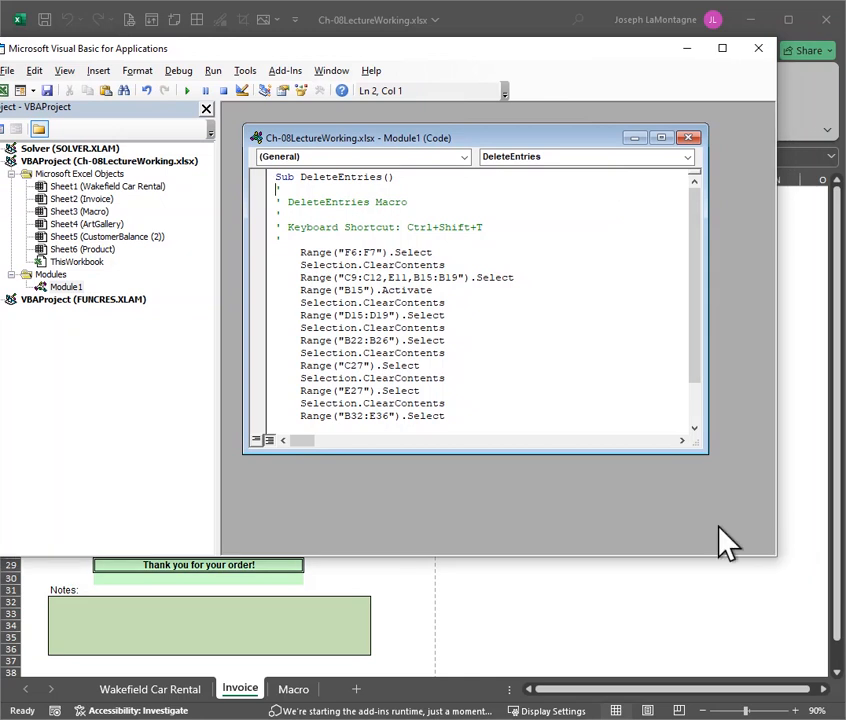
left_click_drag(331, 46, 378, 73)
Examine the DeleteEntries code from its opening Sub line to End Sub
scroll(438, 350, "down", 2)
scroll(441, 356, "up", 2)
scroll(441, 375, "down", 2)
scroll(441, 385, "up", 2)
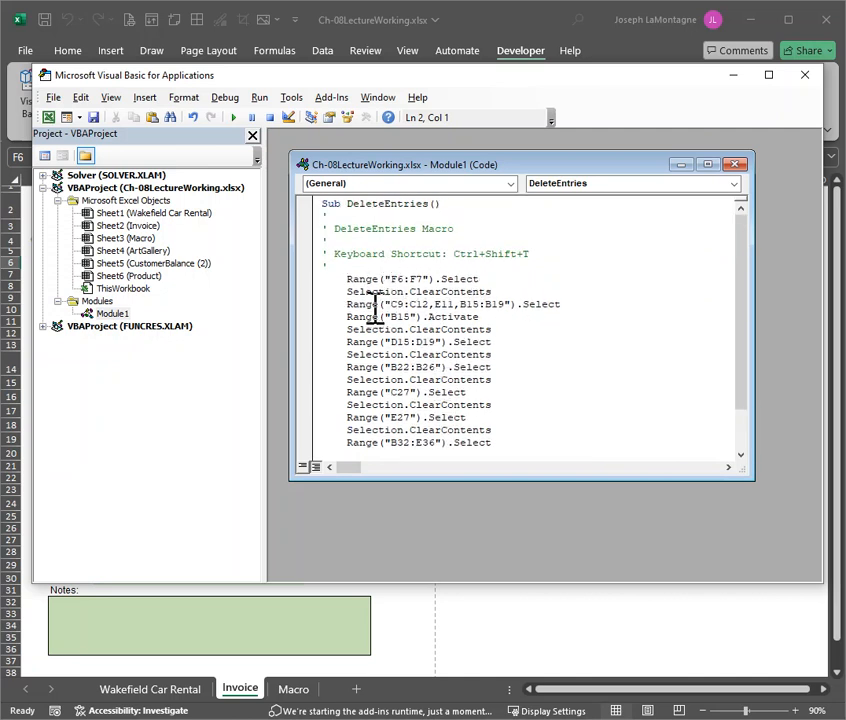
scroll(440, 400, "down", 1)
scroll(440, 400, "down", 1)
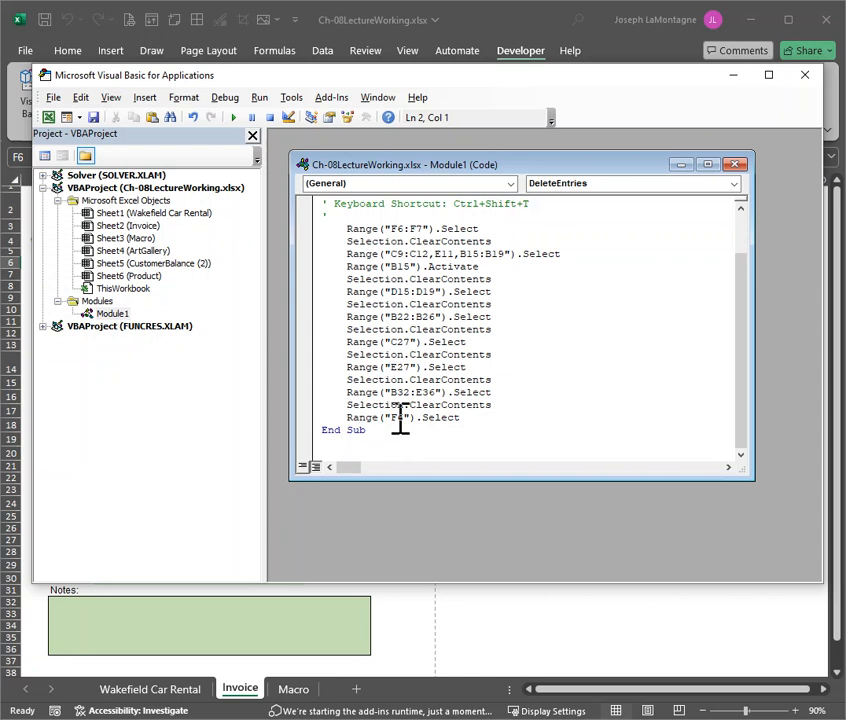
scroll(485, 263, "up", 2)
scroll(485, 264, "down", 2)
scroll(485, 261, "up", 2)
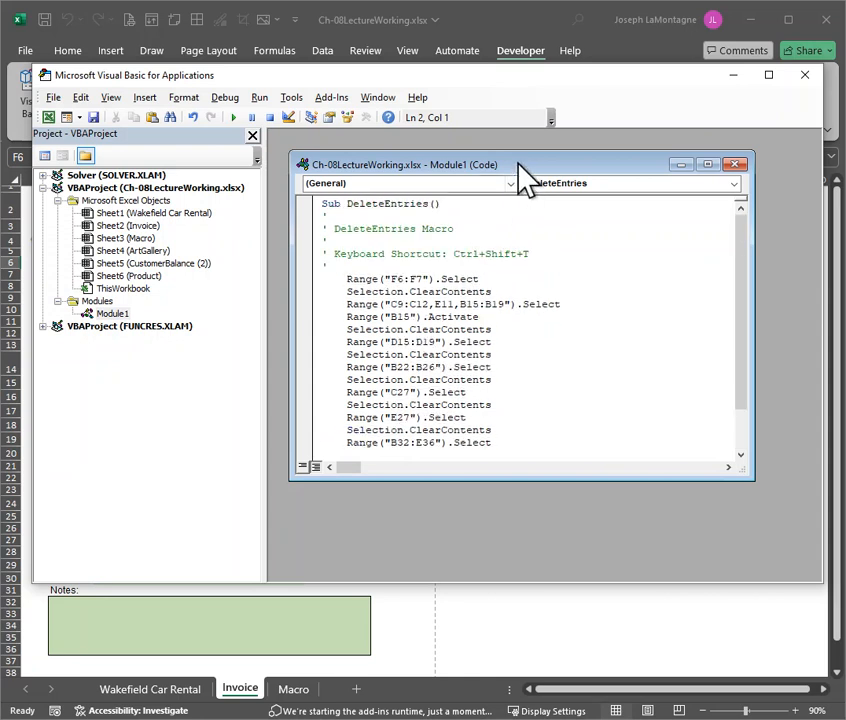
Enlarge the Module1 code window to fit the whole macro and copy all the DeleteEntries code
left_click_drag(516, 158, 505, 138)
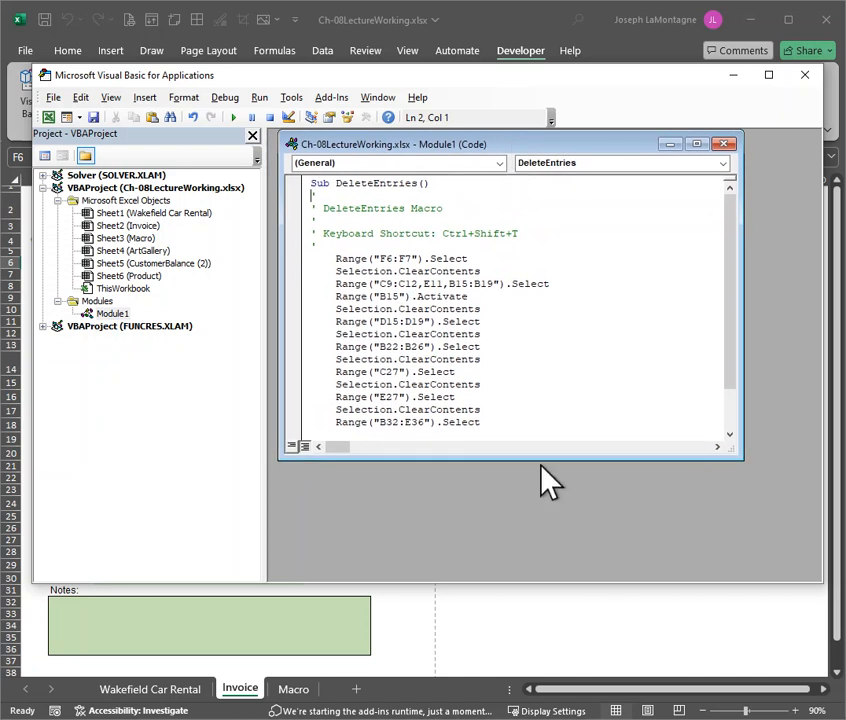
left_click_drag(544, 459, 548, 540)
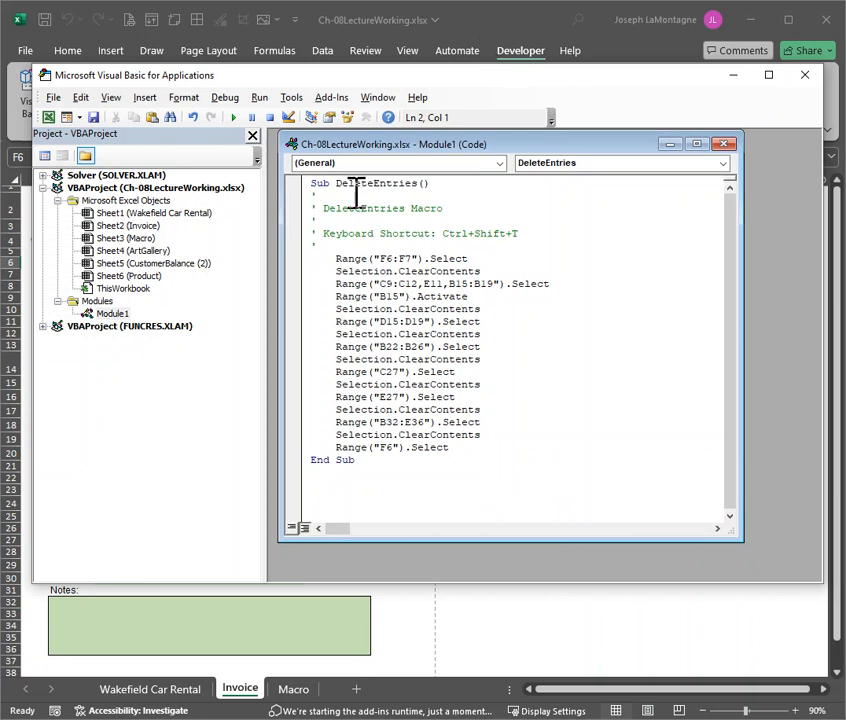
left_click_drag(376, 459, 293, 183)
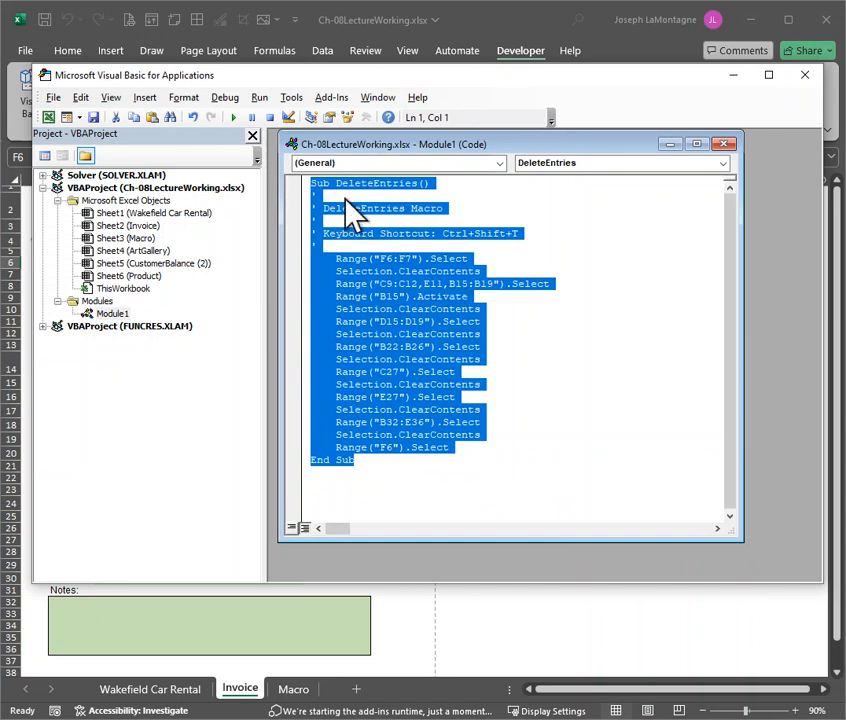
right_click(440, 311)
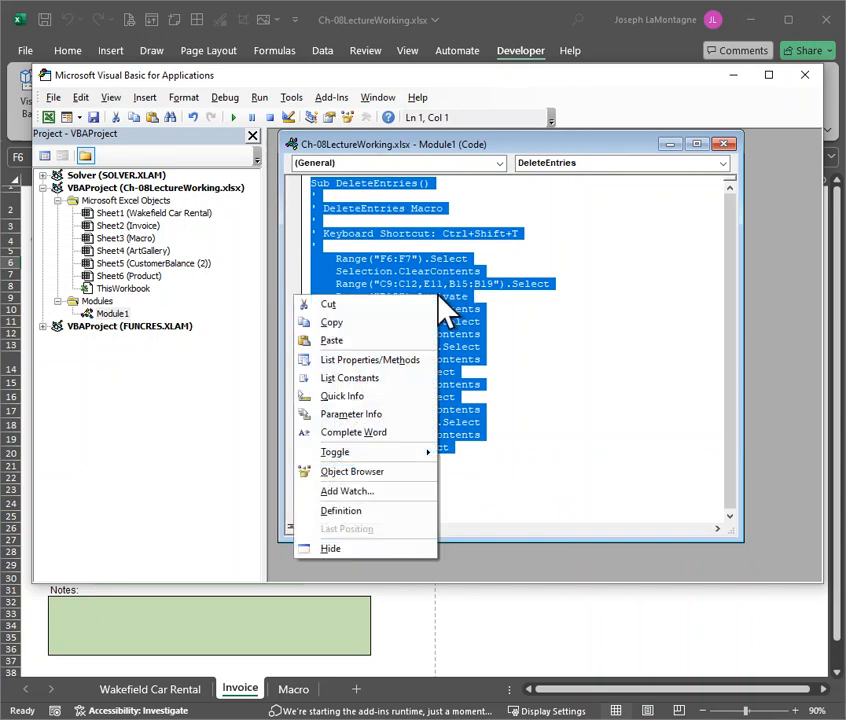
left_click(334, 323)
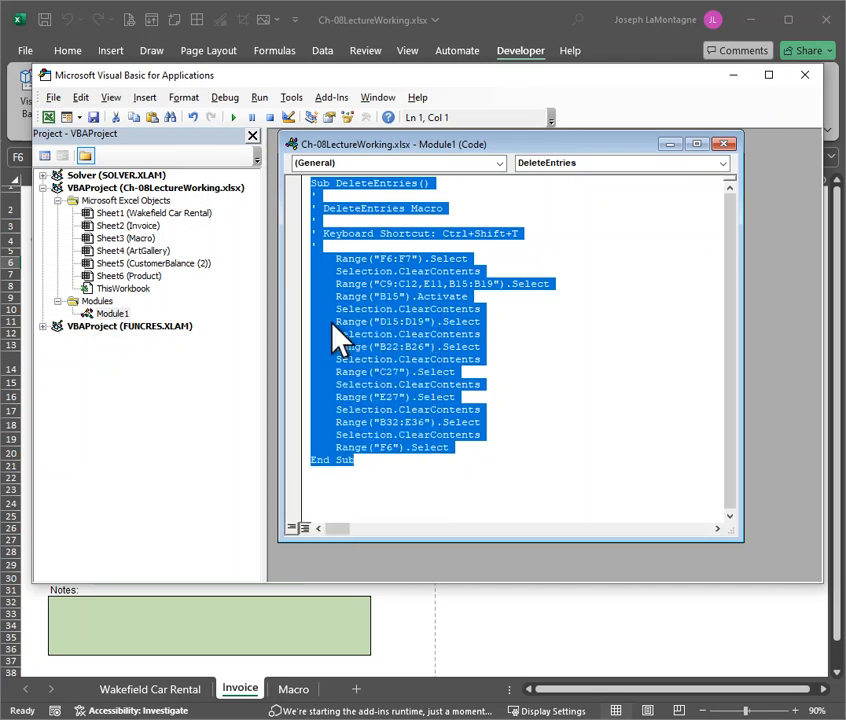
Close the Visual Basic editor and paste the copied macro code into the Macro sheet starting at cell A1
left_click(806, 76)
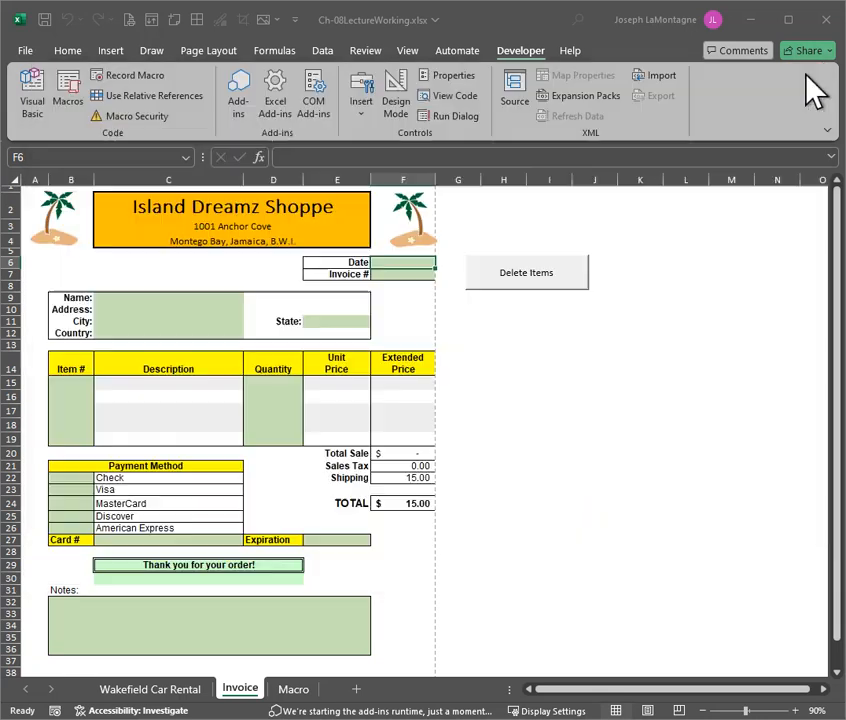
left_click(294, 690)
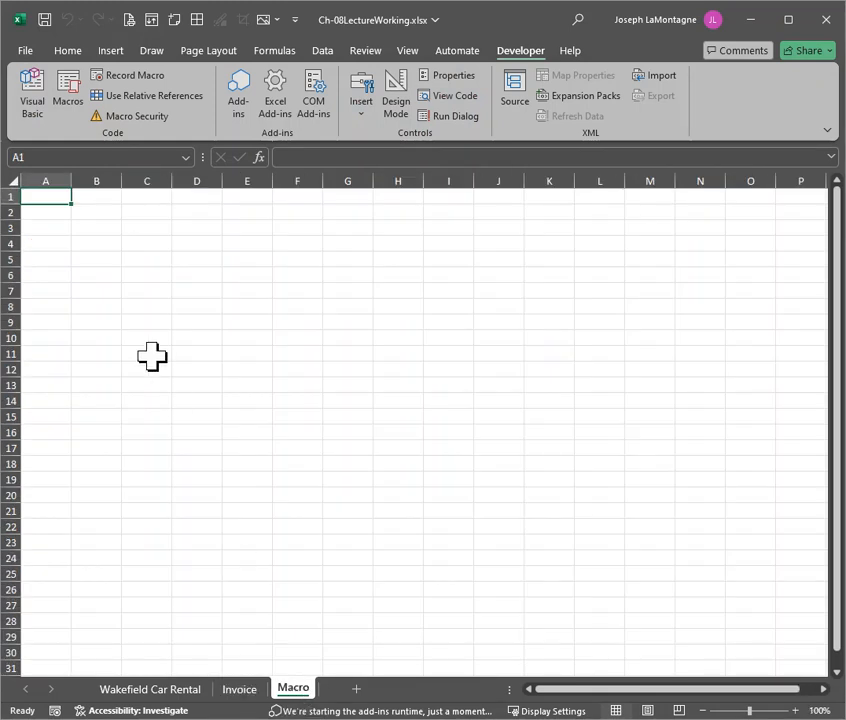
key("ctrl+v")
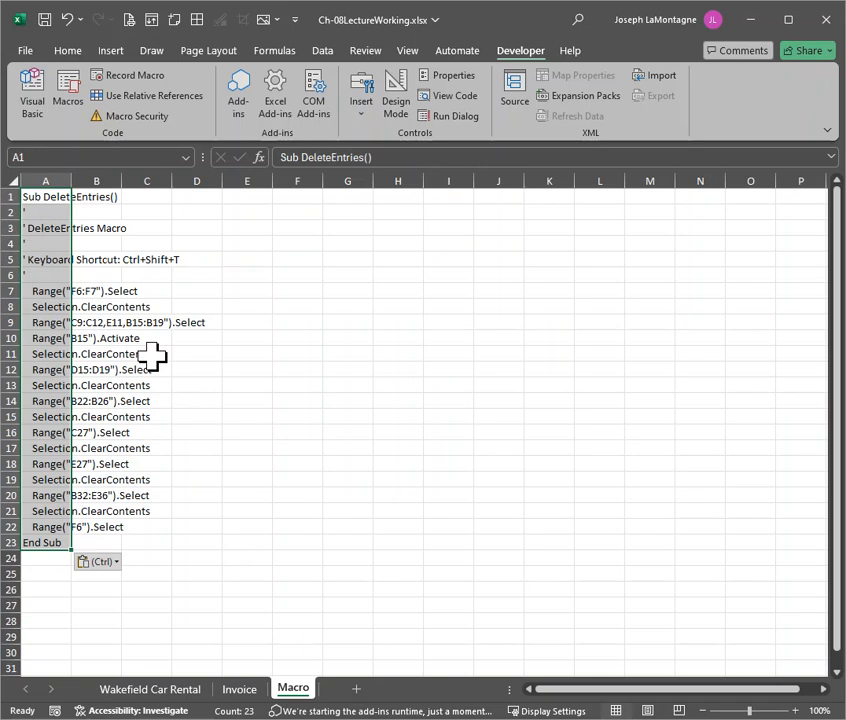
left_click(240, 719)
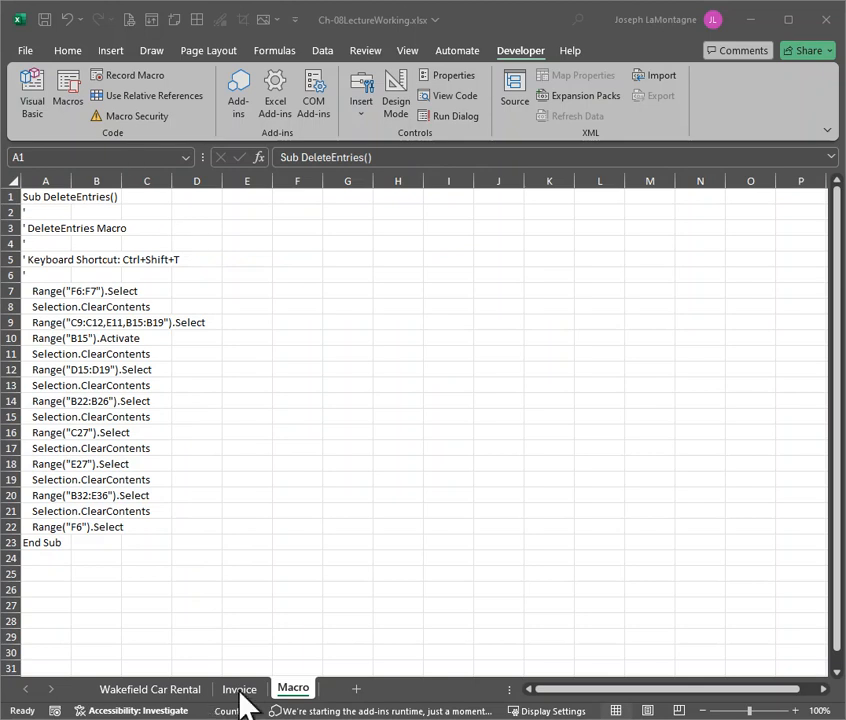
Reopen the DeleteEntries macro's code to review it alongside the pasted copy, and close the Visual Basic editor
left_click(60, 84)
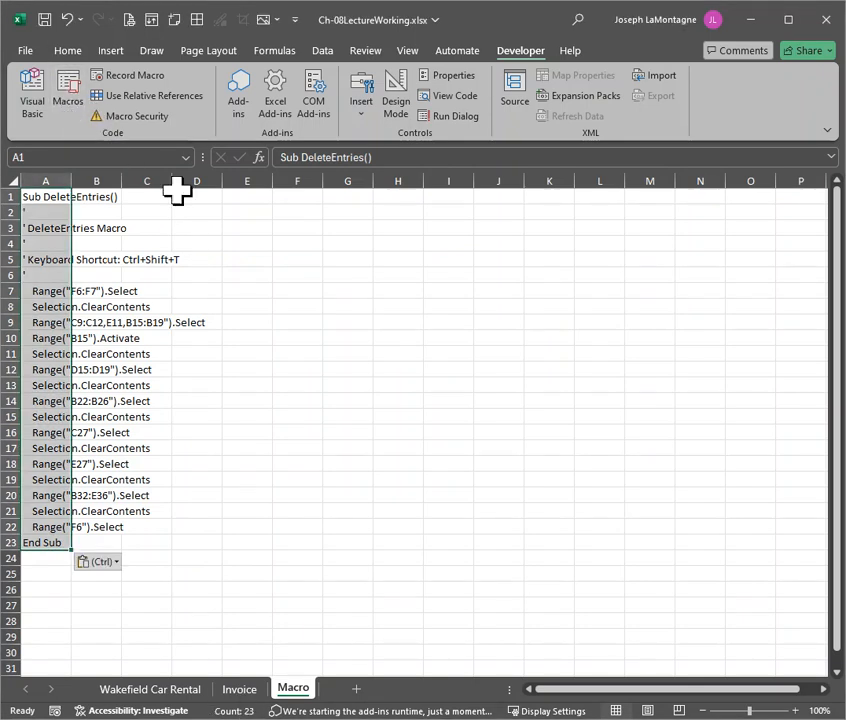
left_click(68, 100)
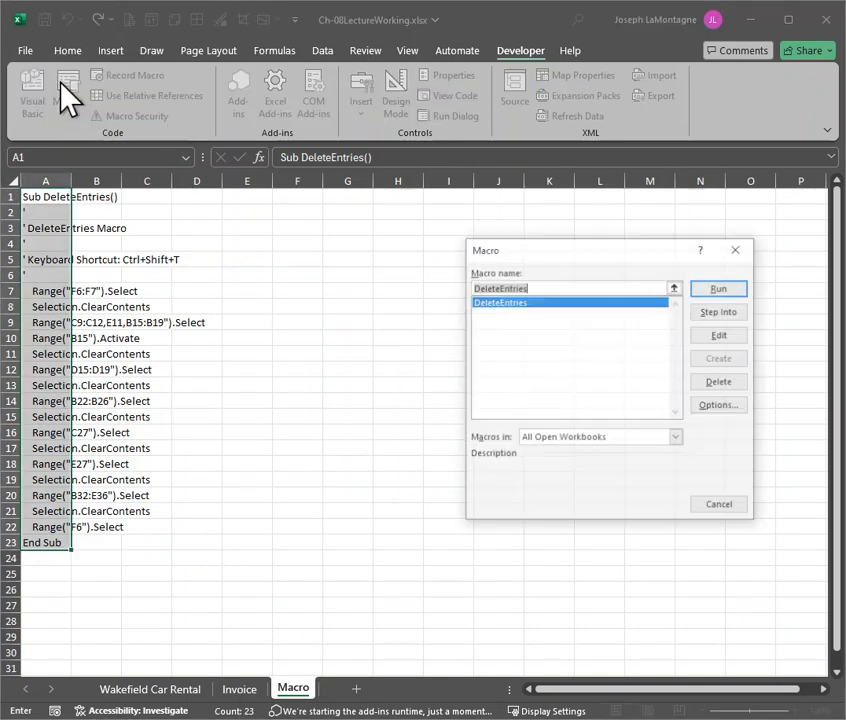
left_click(720, 336)
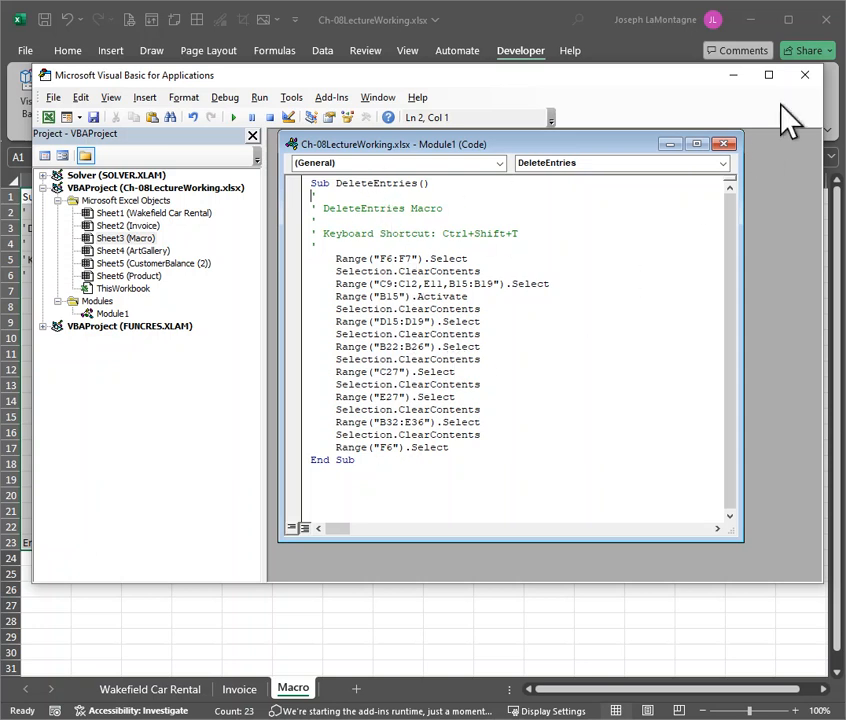
left_click(806, 75)
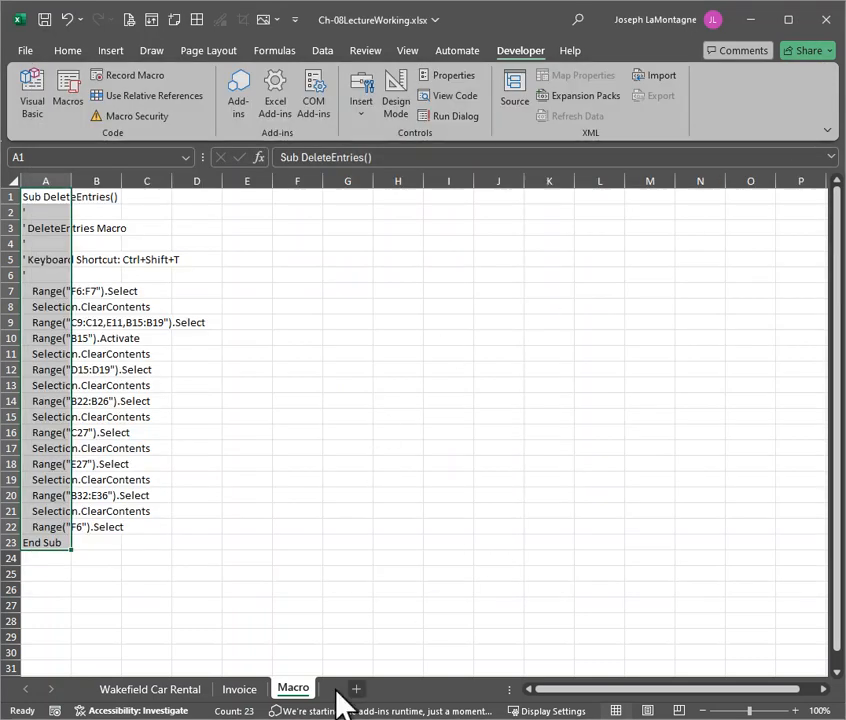
Show the Invoice sheet and review the options for saving a workbook that contains a VB project, without saving it
left_click(242, 689)
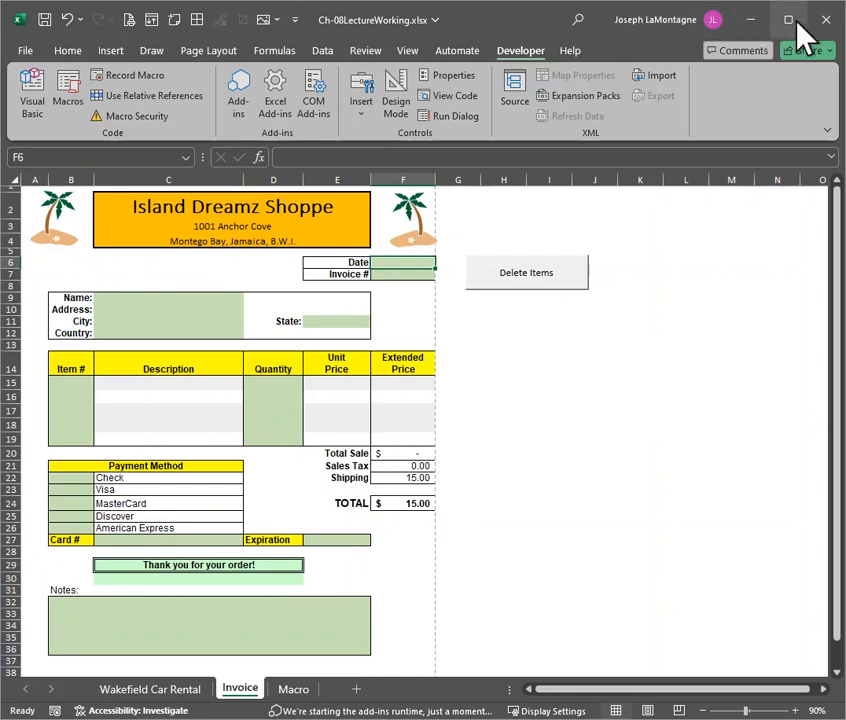
left_click(44, 20)
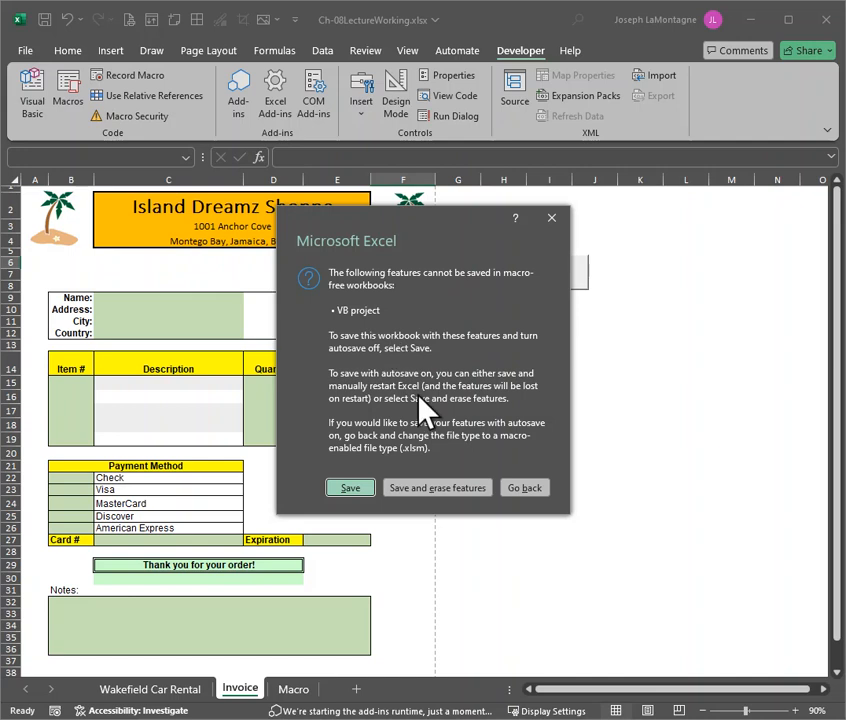
left_click(527, 489)
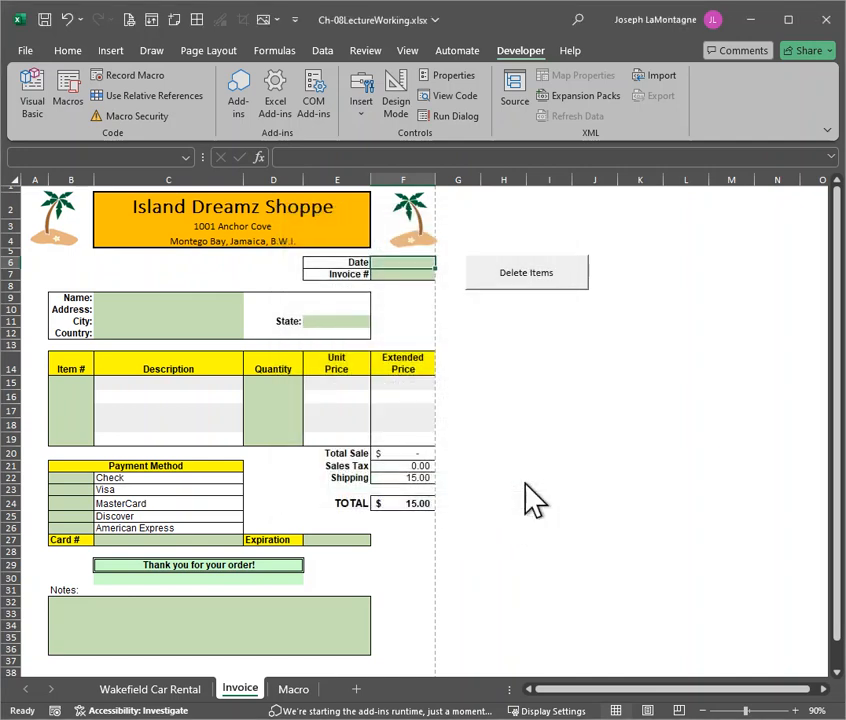
left_click(701, 404)
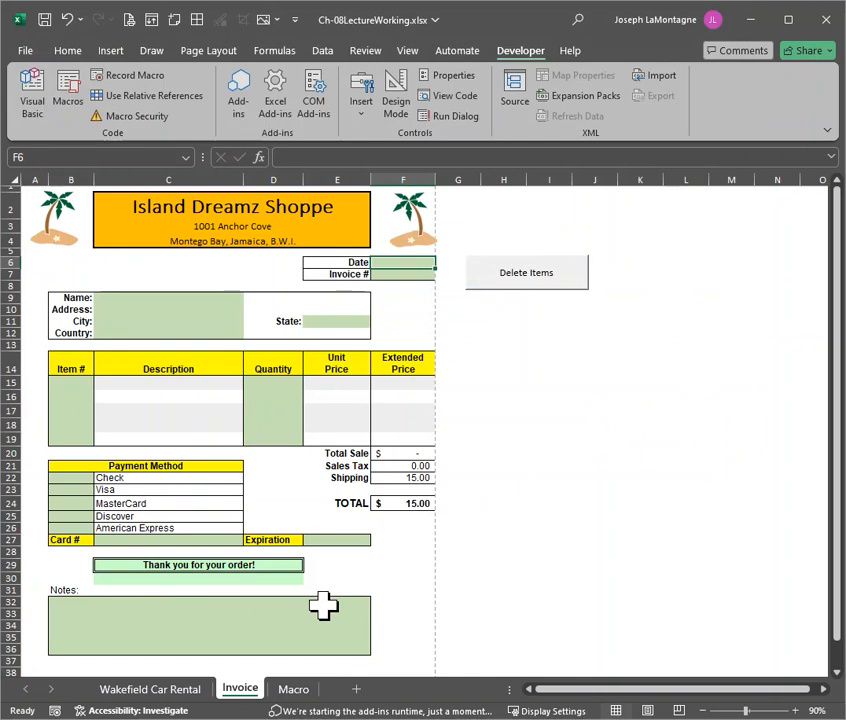
Examine the file types for saving the workbook, including Excel Macro-Enabled Workbook (*.xlsm), and cancel without saving
left_click(44, 19)
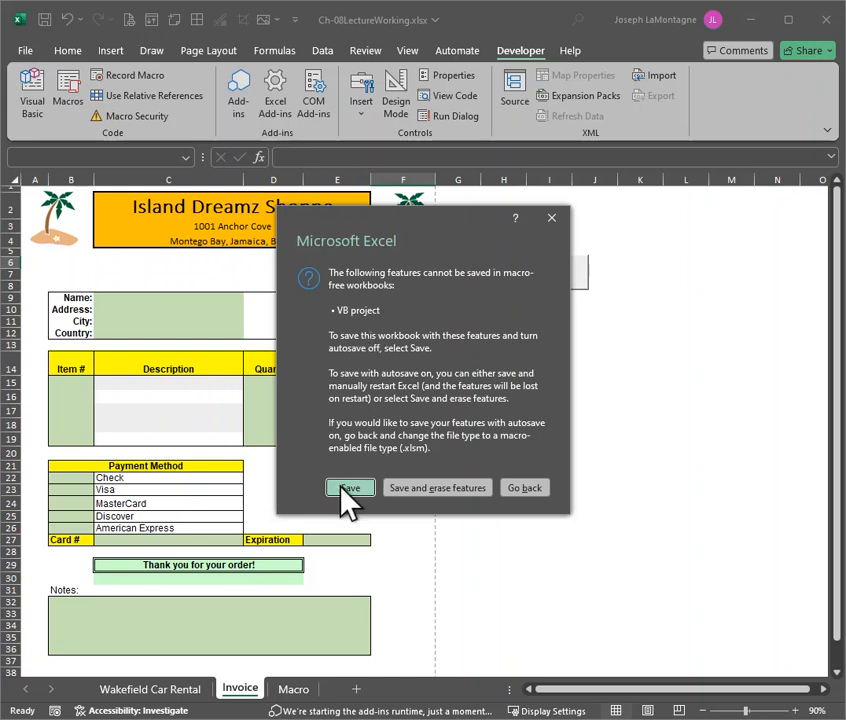
left_click(527, 490)
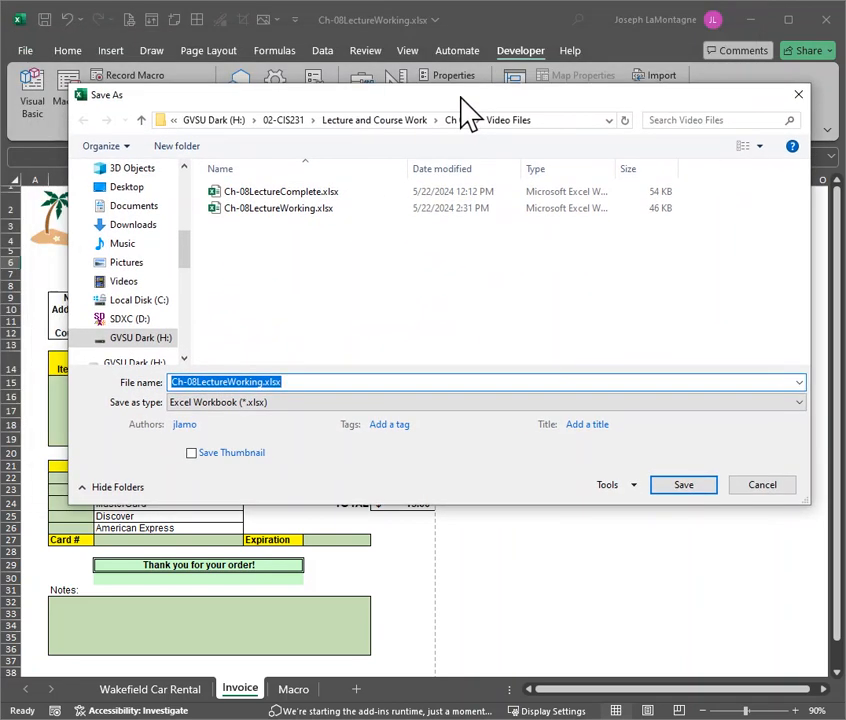
left_click(302, 404)
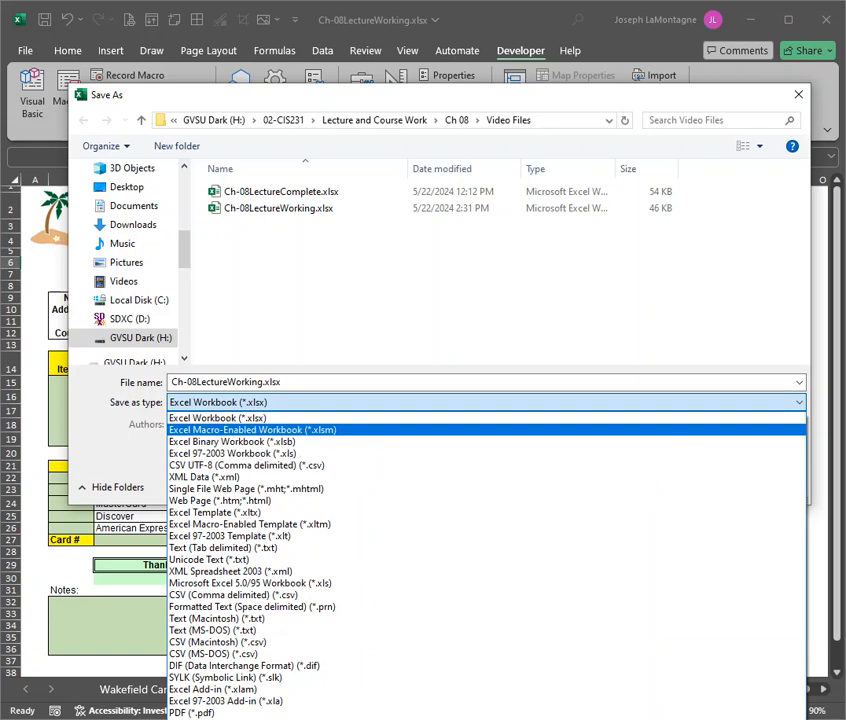
left_click(805, 104)
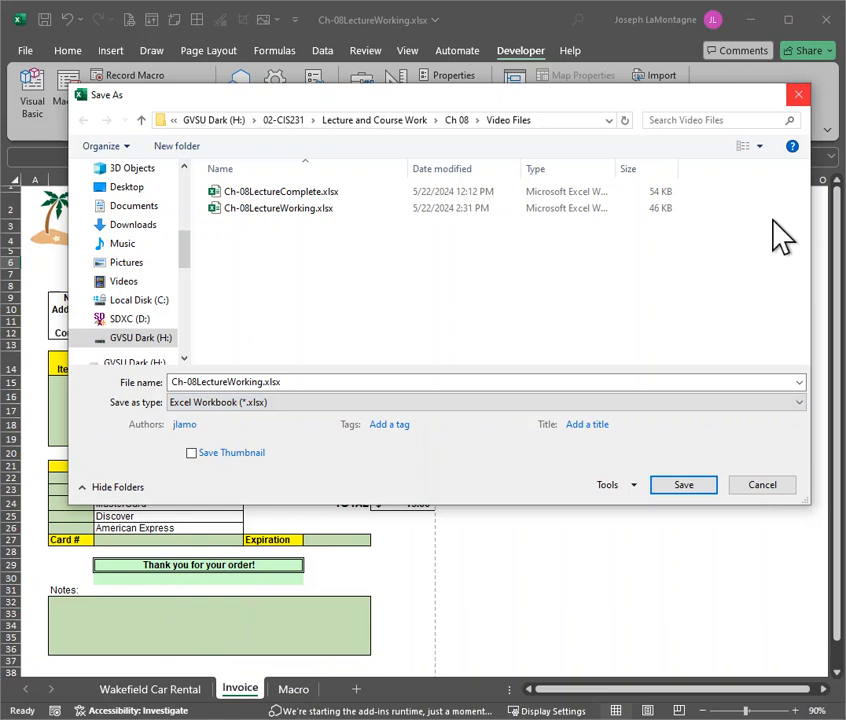
left_click(755, 487)
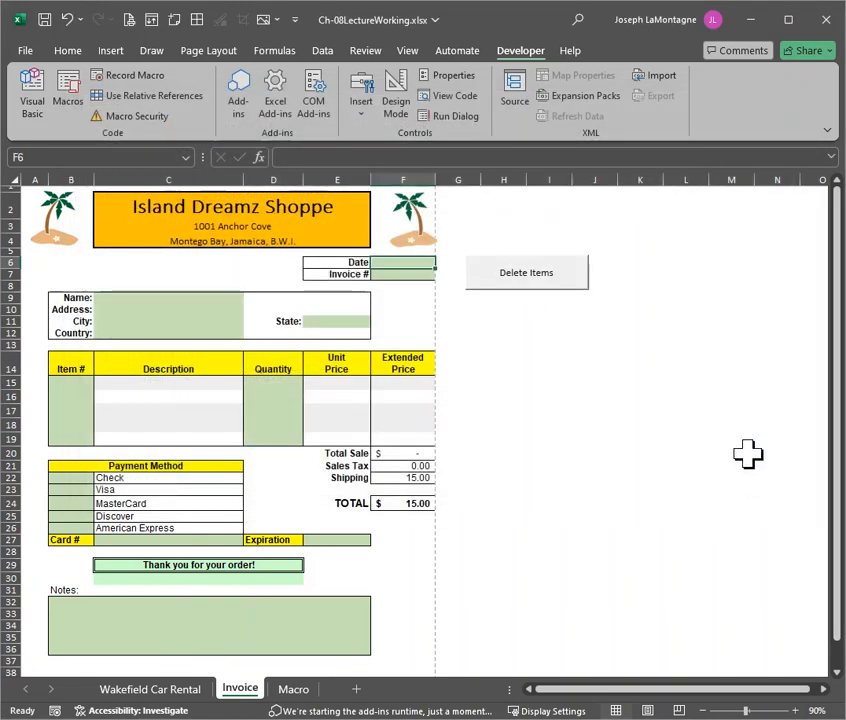
Save the workbook as macro-free with its VB project features erased, and test the Delete Items button on the Invoice sheet
left_click(42, 19)
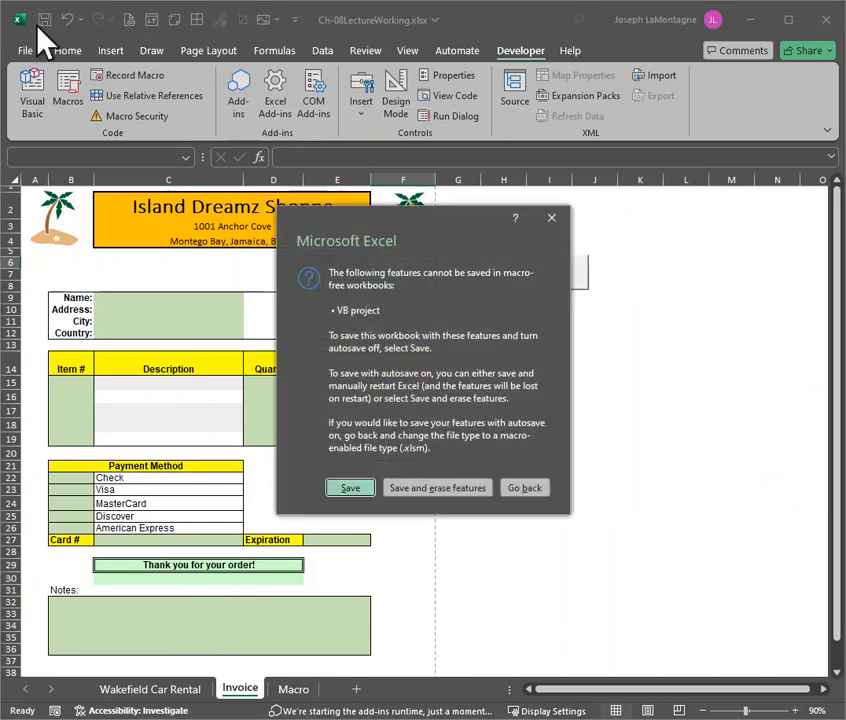
left_click(444, 490)
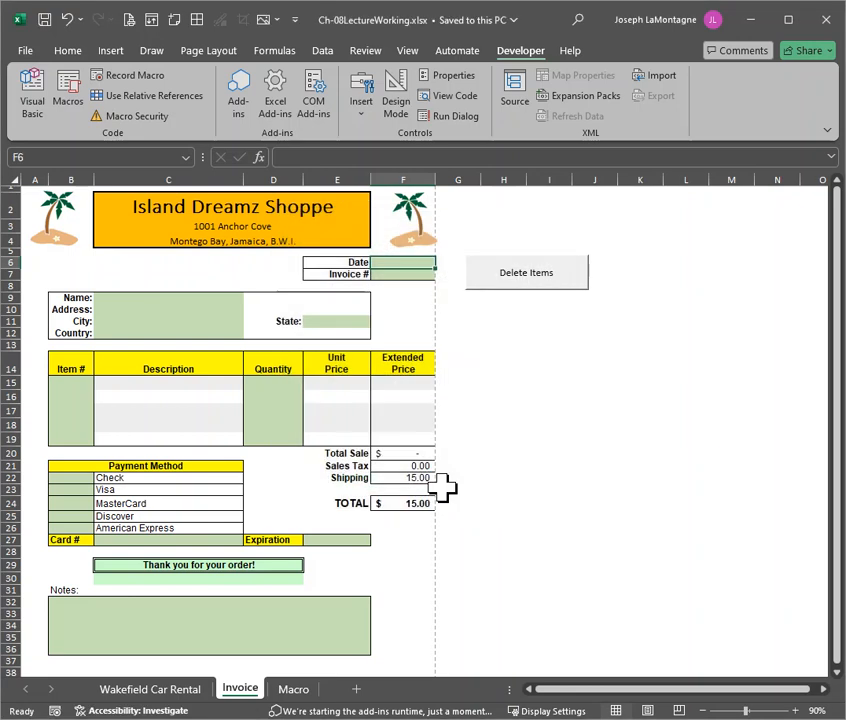
left_click(544, 283)
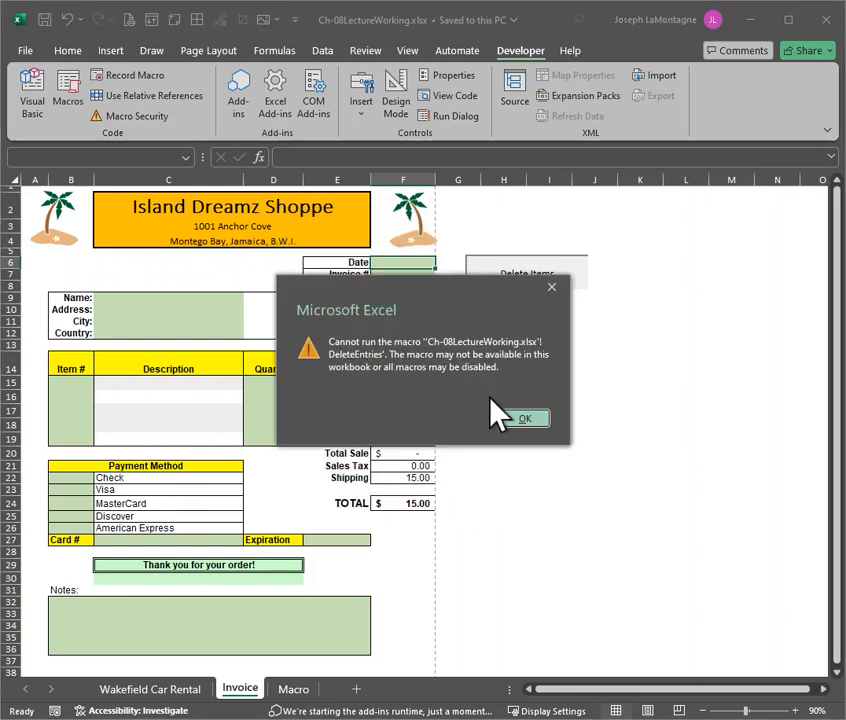
left_click(524, 416)
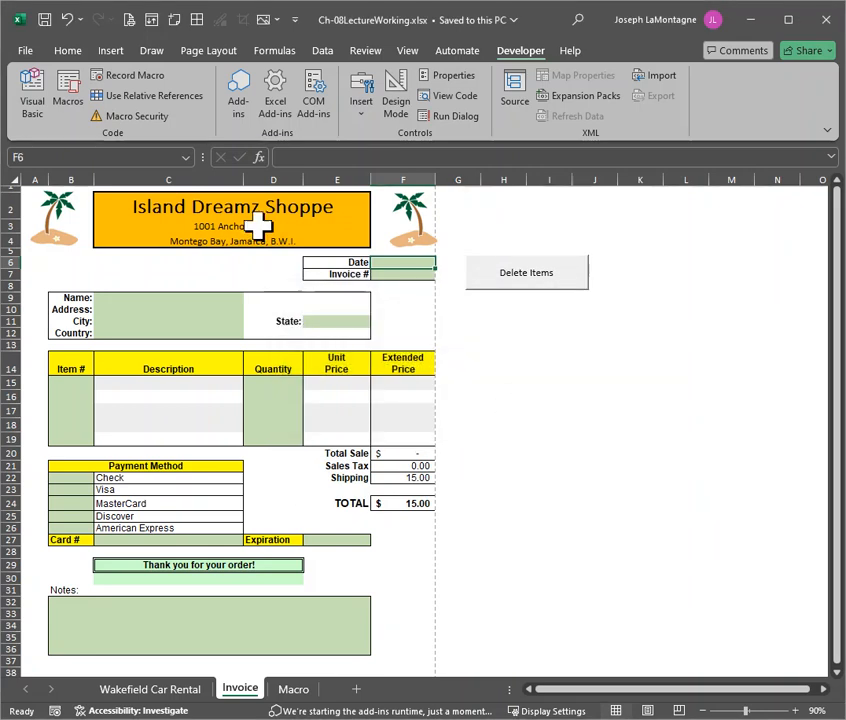
Check the list of macros in all open workbooks, and return to the pasted code on the Macro sheet
left_click(68, 92)
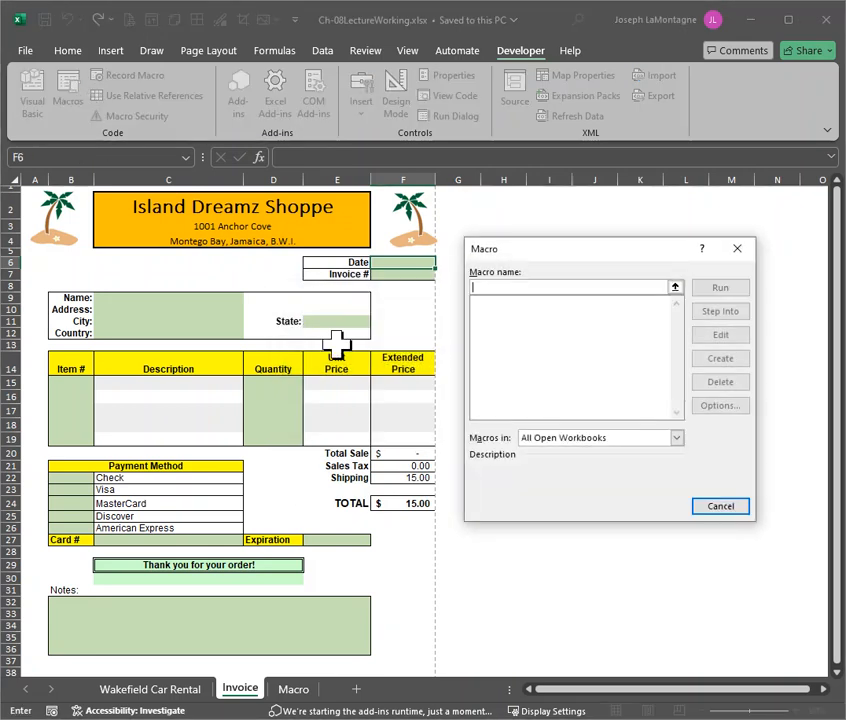
left_click(723, 506)
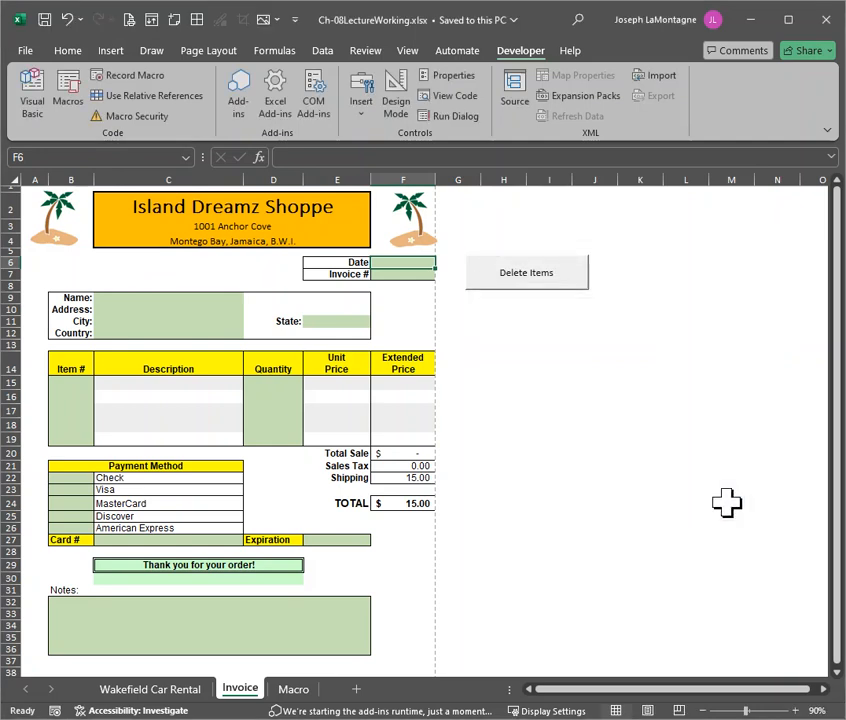
left_click(293, 689)
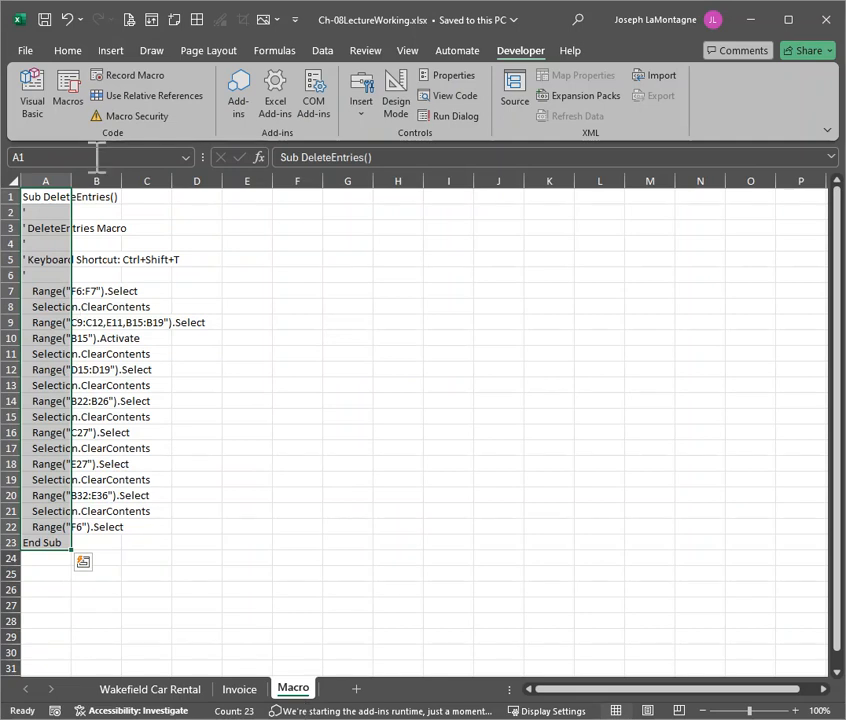